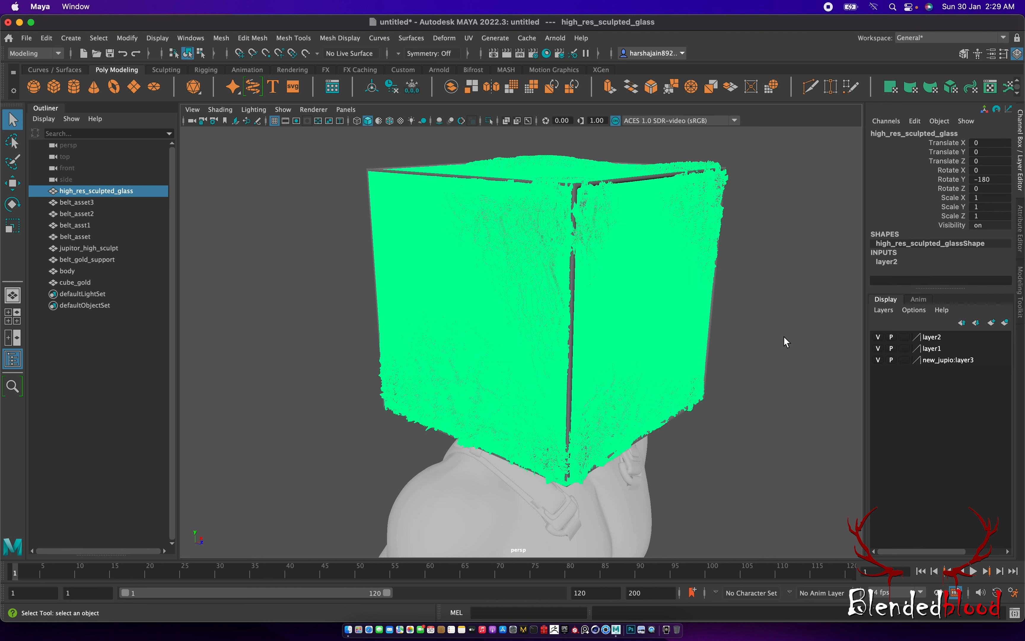
Hide layer2 and frame the jupitor_high_sculpt sphere inside the cube frame
{"action": "left_click", "coordinate": [791, 337]}
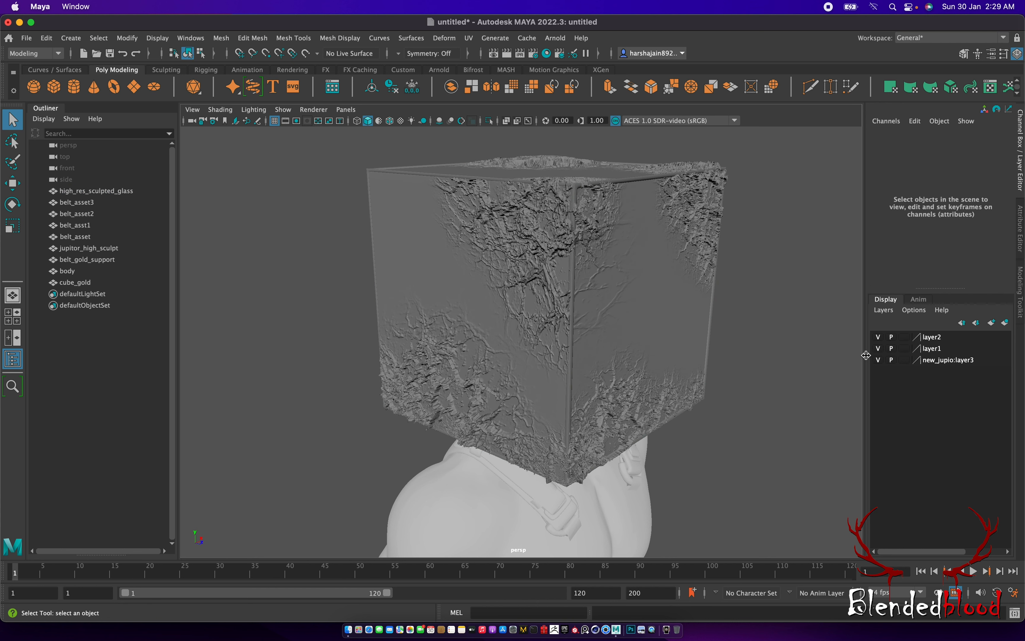
{"action": "left_click", "coordinate": [879, 337]}
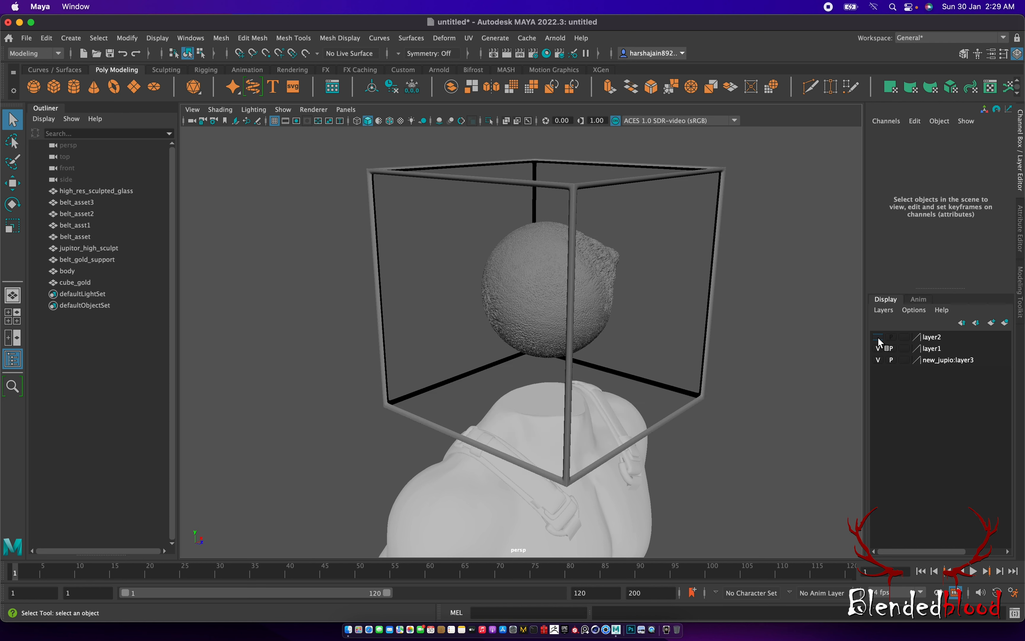
{"action": "left_click_drag", "start_coordinate": [757, 325], "coordinate": [640, 312], "text": "alt"}
{"action": "scroll", "coordinate": [643, 314], "scroll_direction": "up", "scroll_amount": 5}
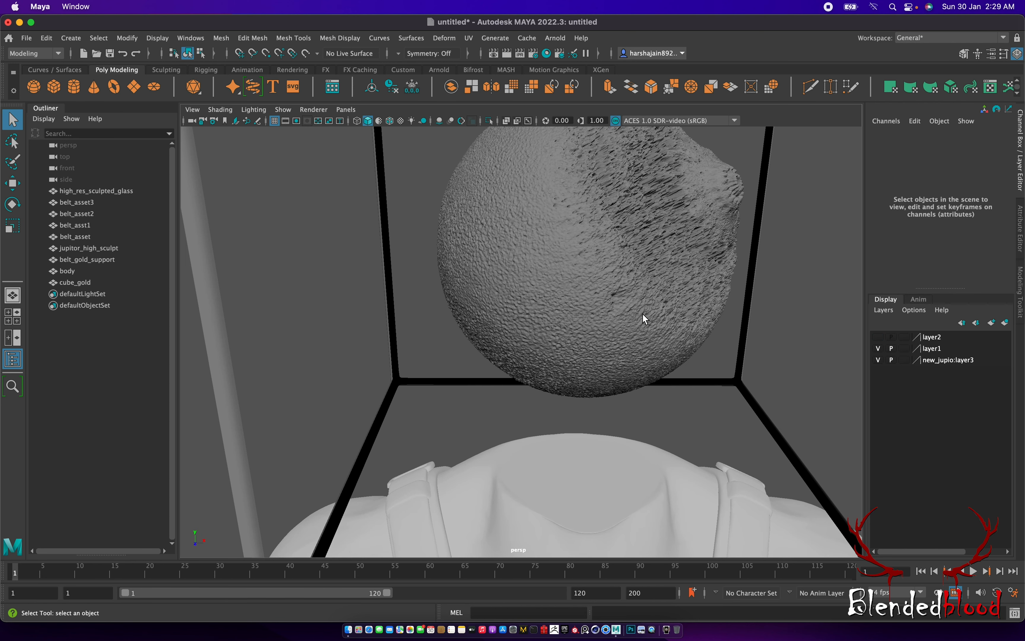
{"action": "left_click", "coordinate": [633, 316]}
{"action": "key", "text": "f"}
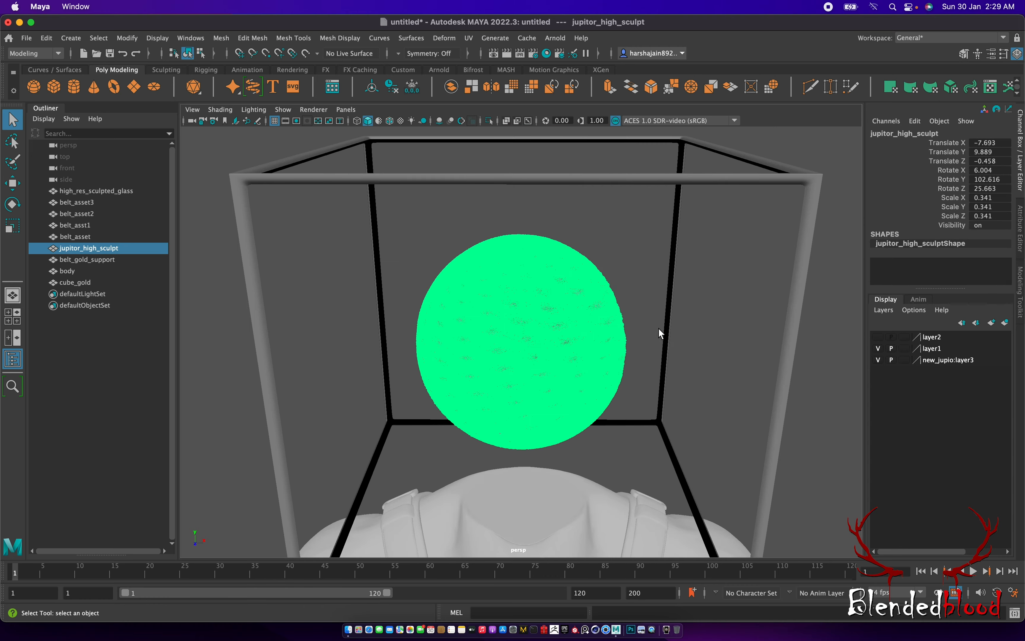
Examine the planet sculpt's surface detail from several angles, including its crater and the rough area around it
{"action": "left_click", "coordinate": [690, 330]}
{"action": "scroll", "coordinate": [623, 347], "scroll_direction": "up", "scroll_amount": 5}
{"action": "mouse_move", "coordinate": [707, 391]}
{"action": "left_mouse_down", "text": "alt"}
{"action": "mouse_move", "coordinate": [712, 409]}
{"action": "mouse_move", "coordinate": [723, 405]}
{"action": "mouse_move", "coordinate": [644, 400]}
{"action": "mouse_move", "coordinate": [730, 400]}
{"action": "left_mouse_up", "text": "alt"}
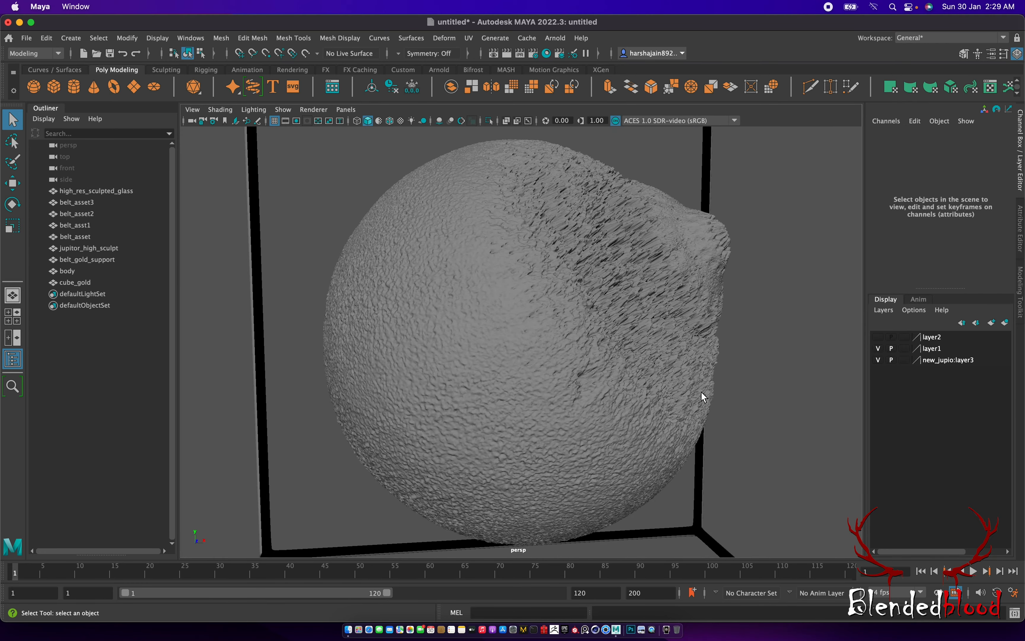
{"action": "mouse_move", "coordinate": [728, 391]}
{"action": "left_mouse_down", "text": "alt"}
{"action": "mouse_move", "coordinate": [785, 382]}
{"action": "mouse_move", "coordinate": [617, 391]}
{"action": "mouse_move", "coordinate": [709, 394]}
{"action": "mouse_move", "coordinate": [680, 400]}
{"action": "mouse_move", "coordinate": [728, 382]}
{"action": "mouse_move", "coordinate": [707, 390]}
{"action": "left_mouse_up", "text": "alt"}
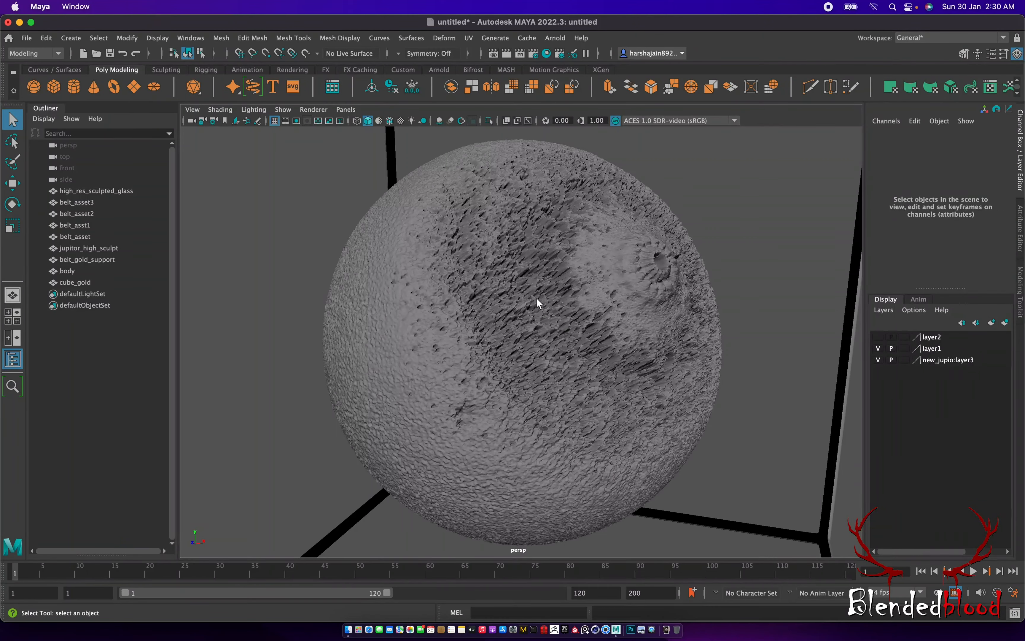
{"action": "left_click_drag", "start_coordinate": [561, 364], "coordinate": [576, 360], "text": "alt"}
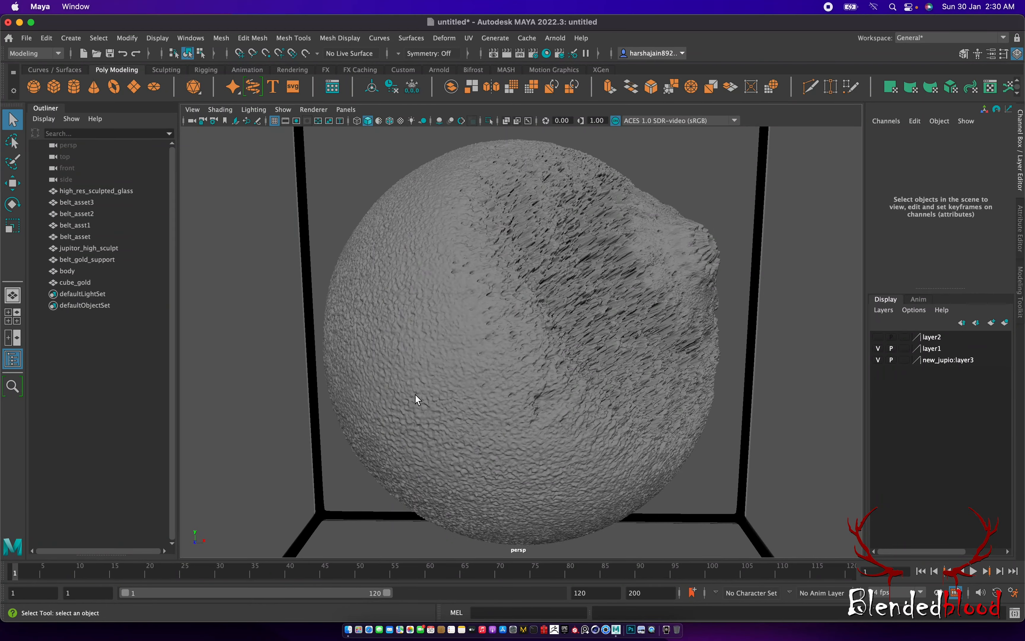
{"action": "mouse_move", "coordinate": [512, 395]}
{"action": "left_mouse_down", "text": "alt"}
{"action": "mouse_move", "coordinate": [556, 384]}
{"action": "mouse_move", "coordinate": [516, 386]}
{"action": "mouse_move", "coordinate": [527, 377]}
{"action": "left_mouse_up", "text": "alt"}
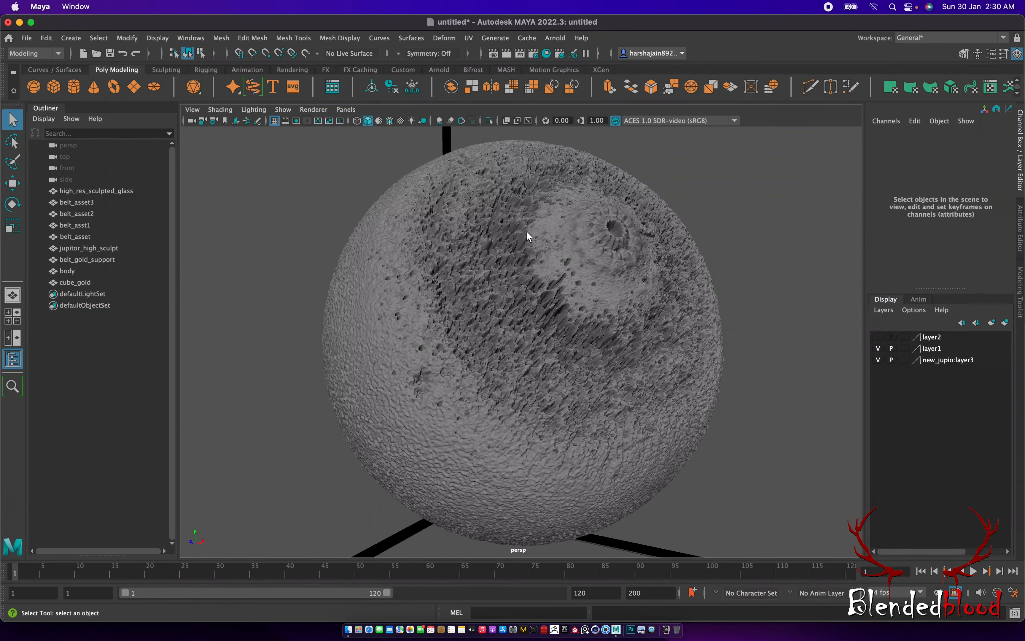
{"action": "scroll", "coordinate": [582, 392], "scroll_direction": "down", "scroll_amount": 5}
{"action": "scroll", "coordinate": [583, 392], "scroll_direction": "up", "scroll_amount": 10}
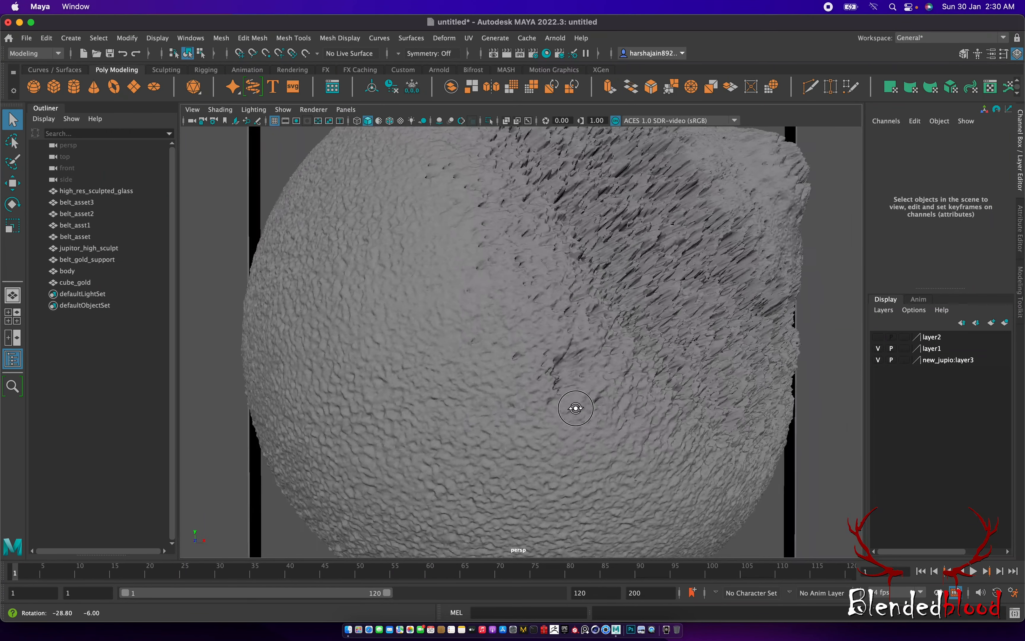
{"action": "scroll", "coordinate": [579, 407], "scroll_direction": "down", "scroll_amount": 5}
{"action": "middle_click_drag", "start_coordinate": [578, 407], "coordinate": [646, 319], "text": "alt"}
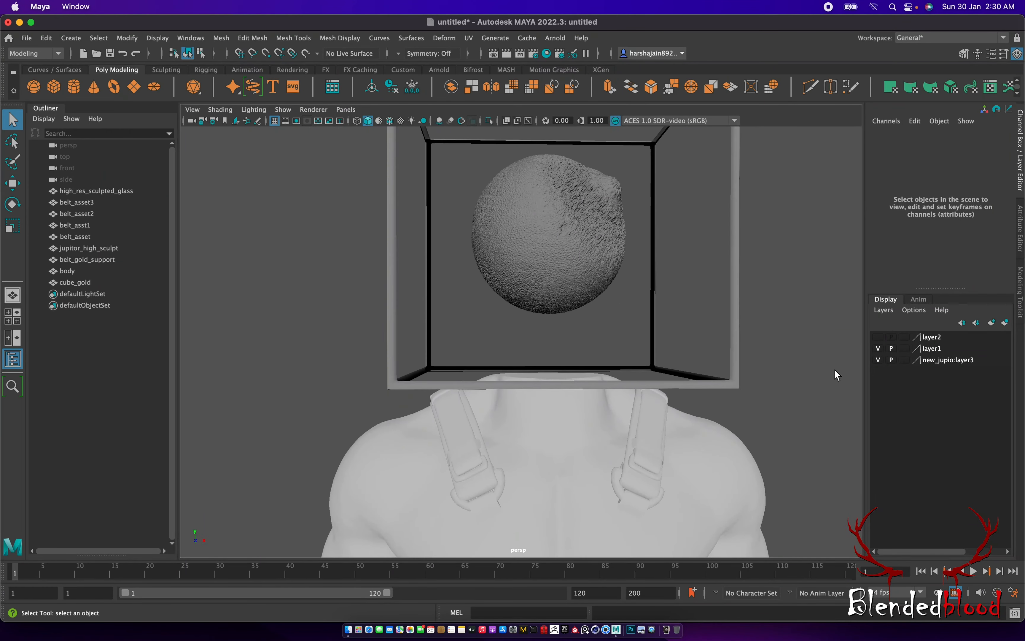
Show layer2 again, inspect the complete bust with its glass cube, and select all of its meshes
{"action": "left_click", "coordinate": [879, 340]}
{"action": "scroll", "coordinate": [780, 392], "scroll_direction": "down", "scroll_amount": 3}
{"action": "mouse_move", "coordinate": [747, 401]}
{"action": "left_mouse_down", "text": "alt"}
{"action": "mouse_move", "coordinate": [732, 401]}
{"action": "mouse_move", "coordinate": [808, 415]}
{"action": "left_mouse_up", "text": "alt"}
{"action": "scroll", "coordinate": [733, 401], "scroll_direction": "down", "scroll_amount": 5}
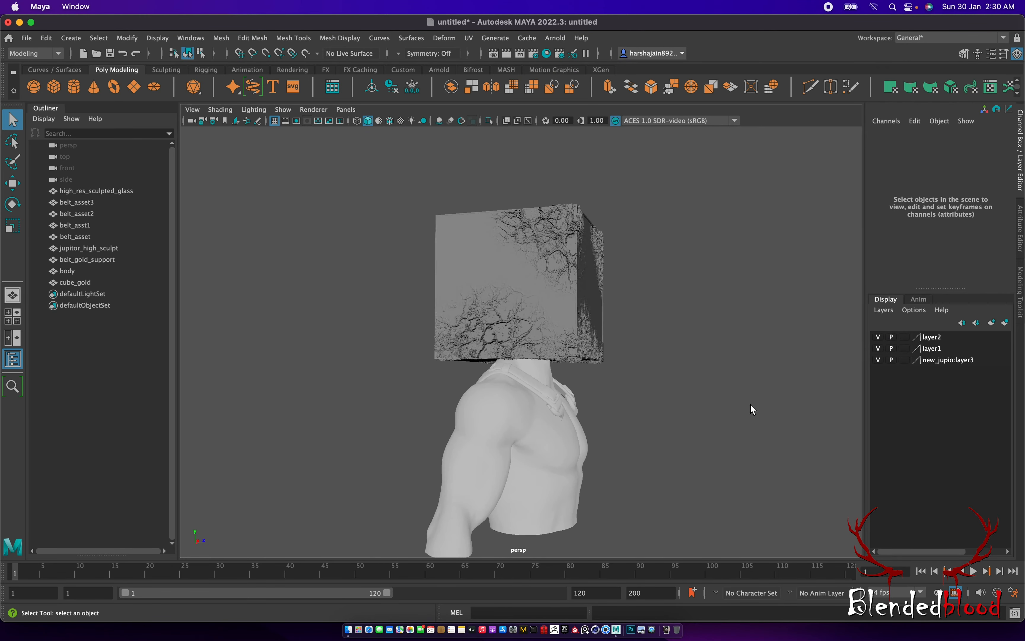
{"action": "scroll", "coordinate": [752, 410], "scroll_direction": "up", "scroll_amount": 5}
{"action": "left_click_drag", "start_coordinate": [767, 232], "coordinate": [489, 495]}
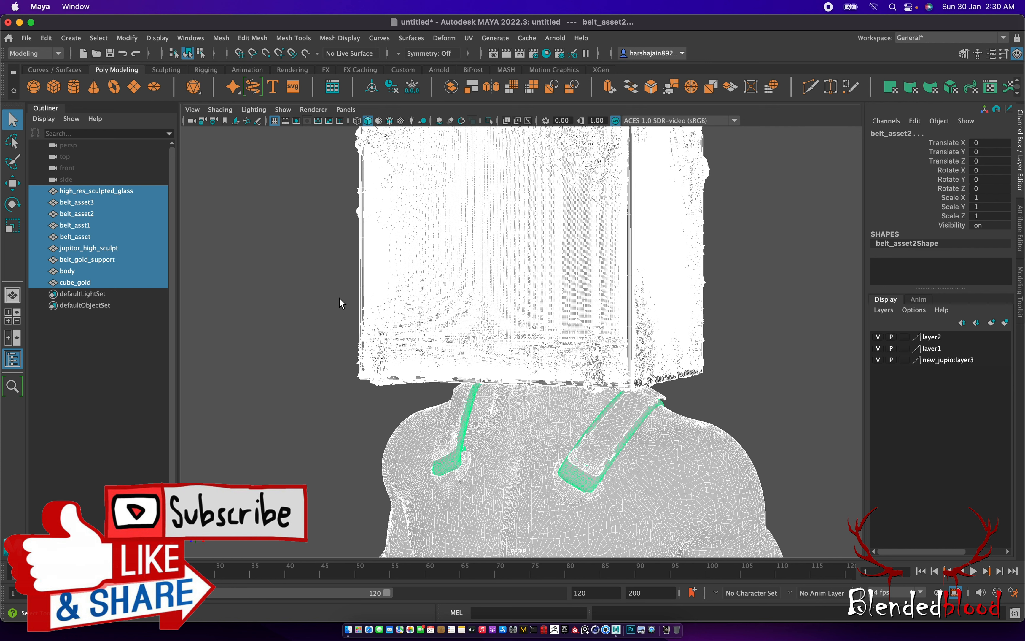
Quit Maya without saving the untitled scene
{"action": "left_click", "coordinate": [41, 7]}
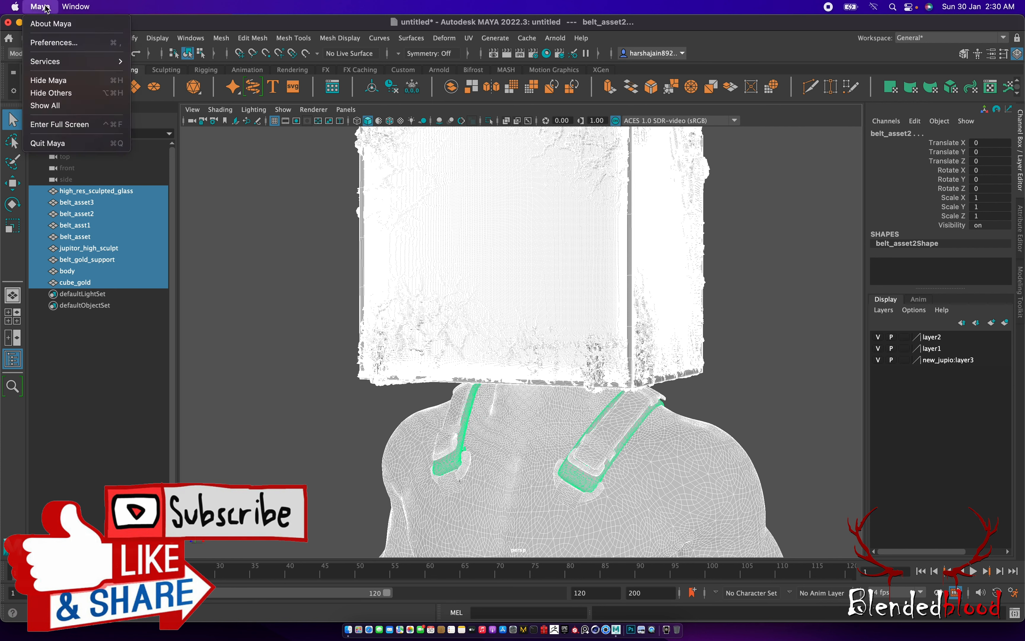
{"action": "left_click", "coordinate": [94, 144]}
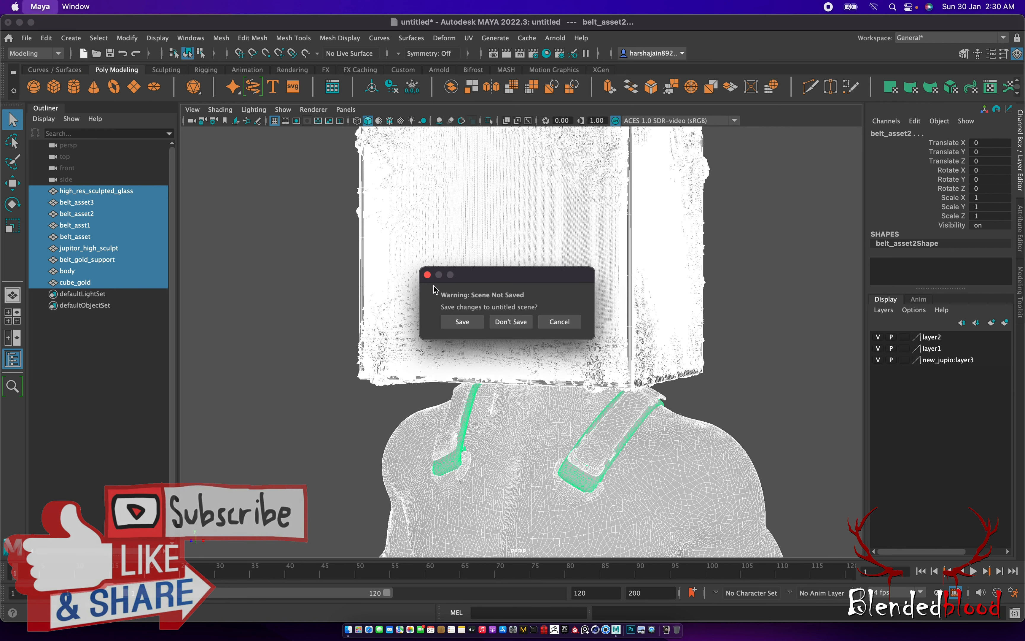
{"action": "left_click", "coordinate": [512, 323]}
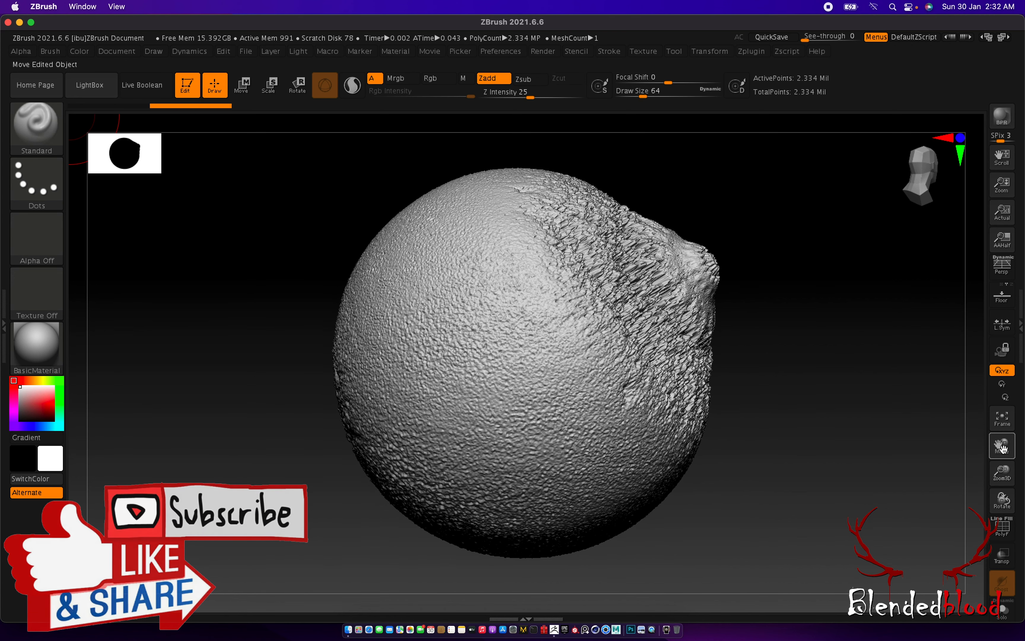
Reveal the tool's geometry settings and lower the sphere's subdivision level to 2
{"action": "left_click_drag", "start_coordinate": [994, 468], "coordinate": [992, 465]}
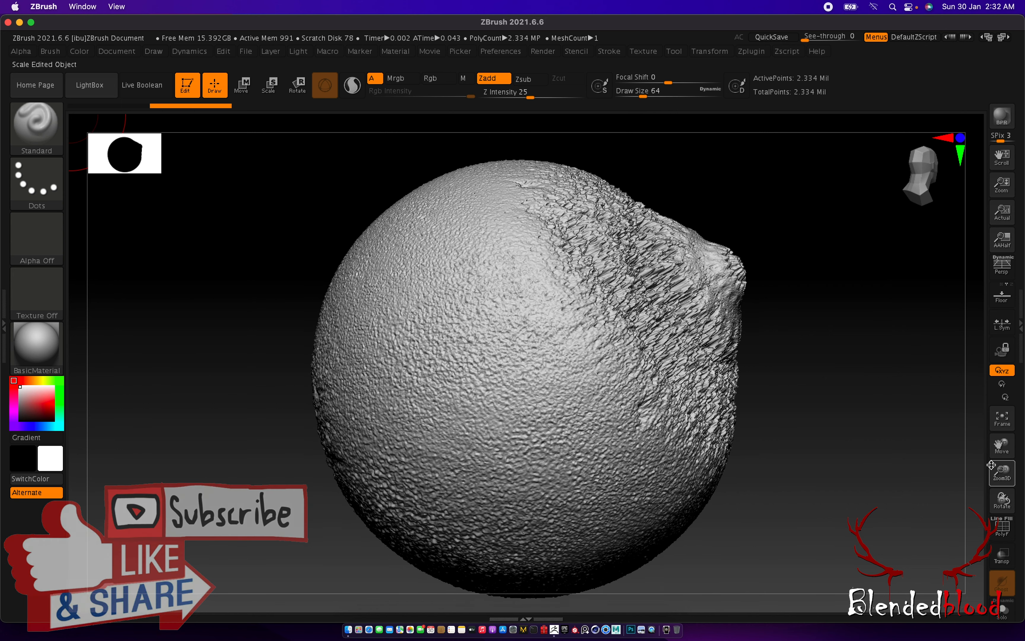
{"action": "left_click", "coordinate": [1020, 317]}
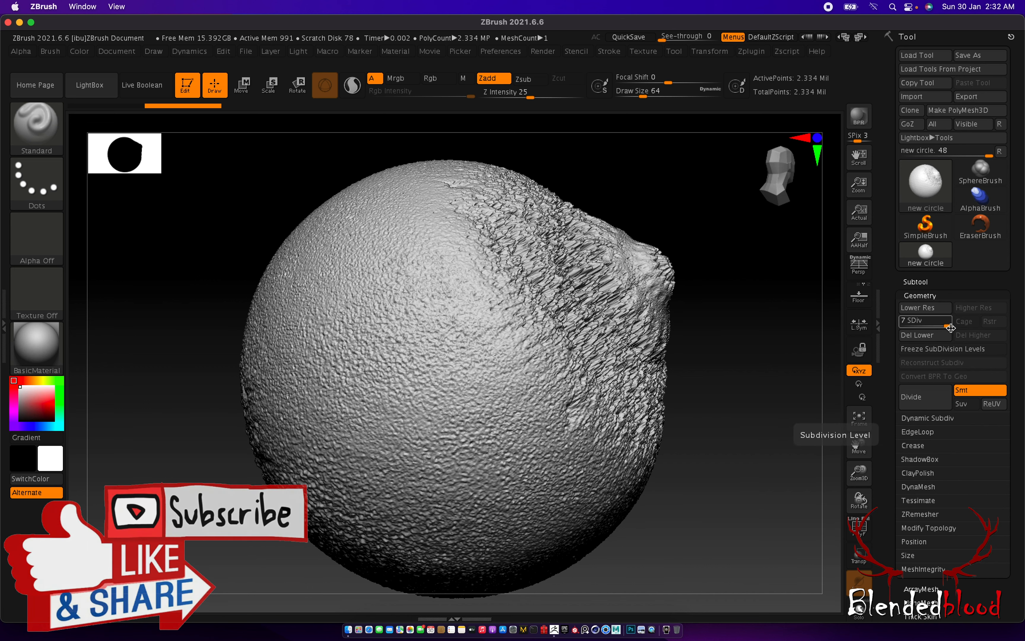
{"action": "left_click_drag", "start_coordinate": [948, 326], "coordinate": [911, 327]}
{"action": "left_click_drag", "start_coordinate": [767, 373], "coordinate": [752, 374]}
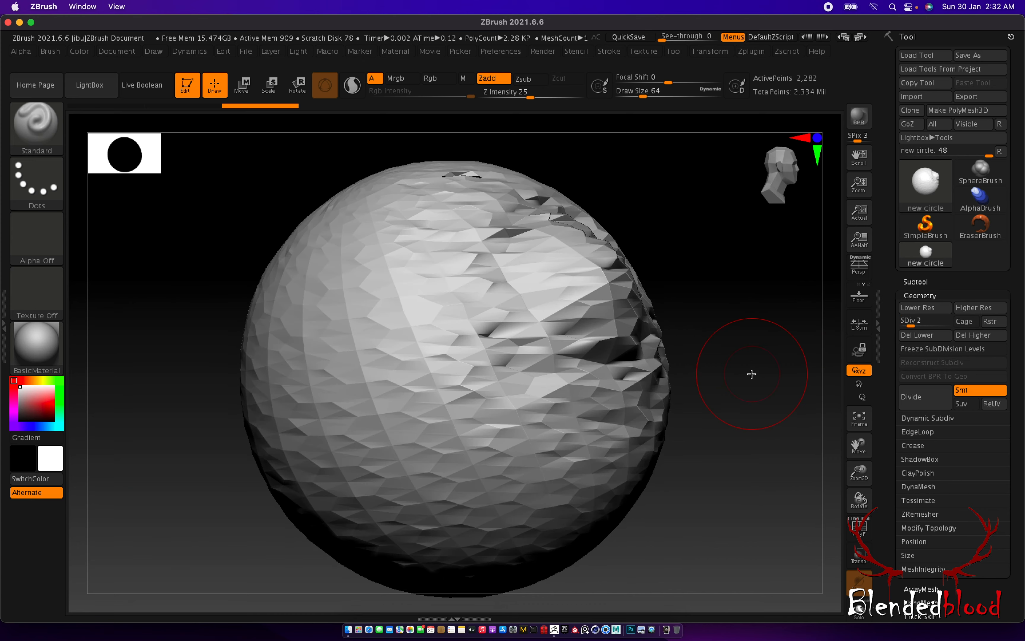
Raise the sphere's subdivision level back to 7 and inspect the crater side up close
{"action": "left_click_drag", "start_coordinate": [973, 323], "coordinate": [970, 326]}
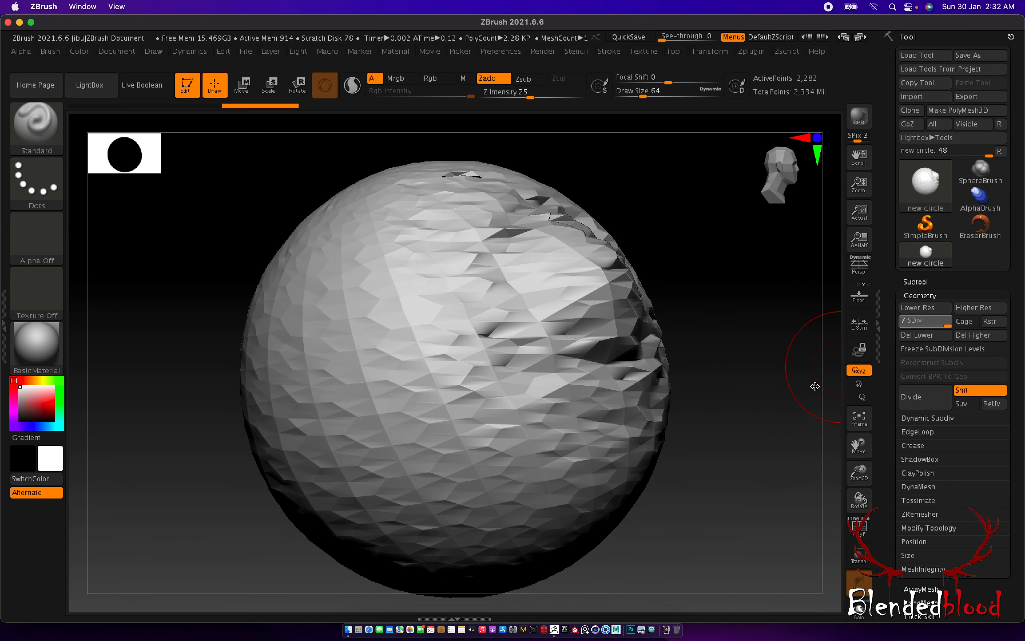
{"action": "left_click_drag", "start_coordinate": [766, 399], "coordinate": [871, 469]}
{"action": "left_click_drag", "start_coordinate": [782, 444], "coordinate": [741, 436]}
{"action": "mouse_move", "coordinate": [746, 377]}
{"action": "left_mouse_down"}
{"action": "mouse_move", "coordinate": [739, 361]}
{"action": "mouse_move", "coordinate": [746, 375]}
{"action": "left_mouse_up"}
{"action": "left_click_drag", "start_coordinate": [860, 469], "coordinate": [861, 466]}
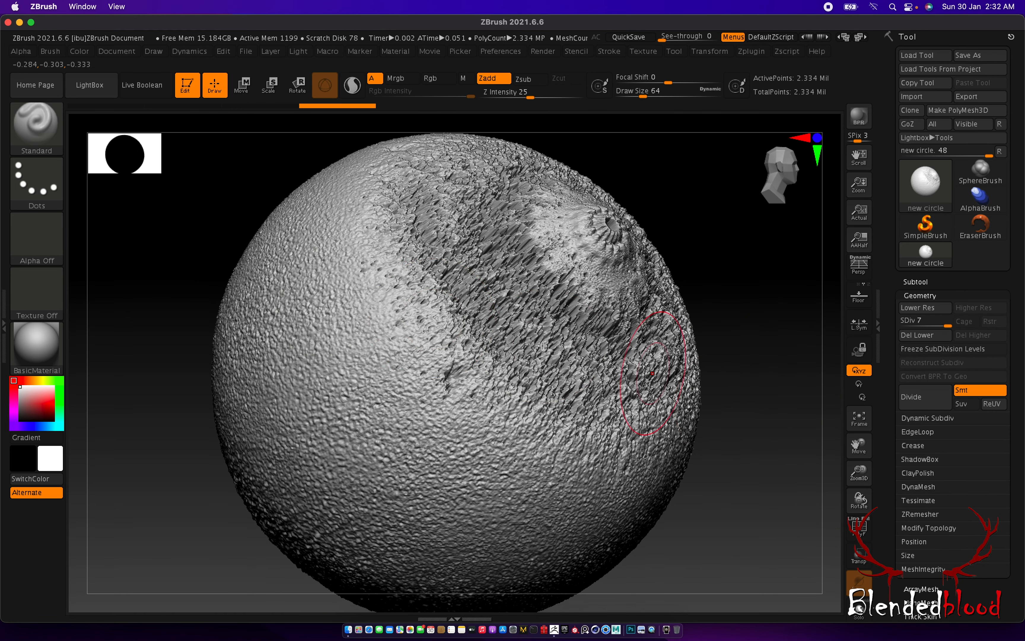
Set the Standard brush's stroke to FreeHand and begin importing an alpha from the ZBRUSH alpha folder
{"action": "left_click", "coordinate": [37, 182]}
{"action": "left_click", "coordinate": [215, 192]}
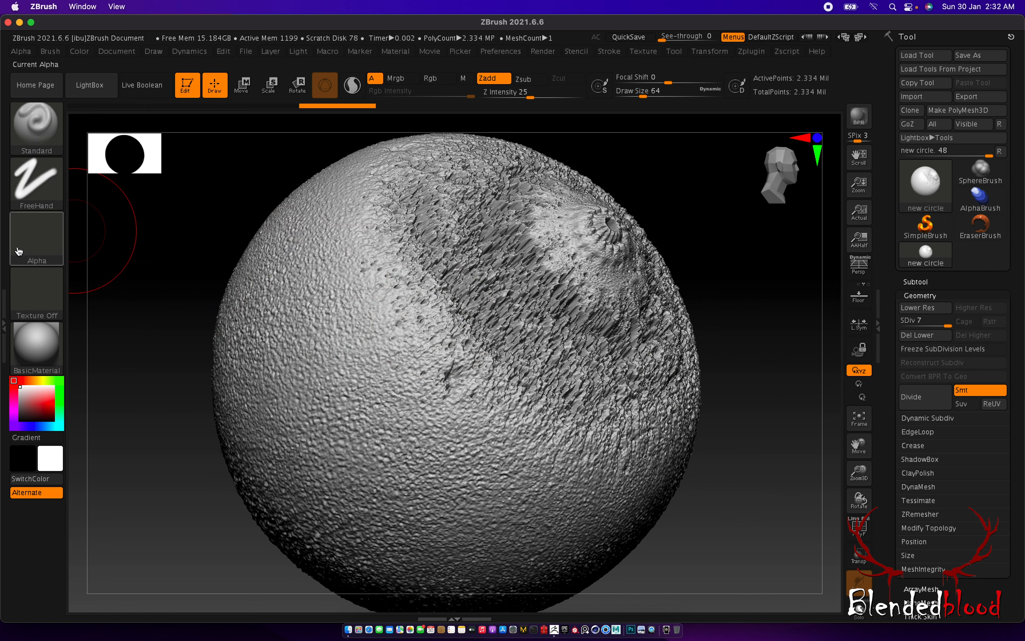
{"action": "left_click", "coordinate": [13, 230]}
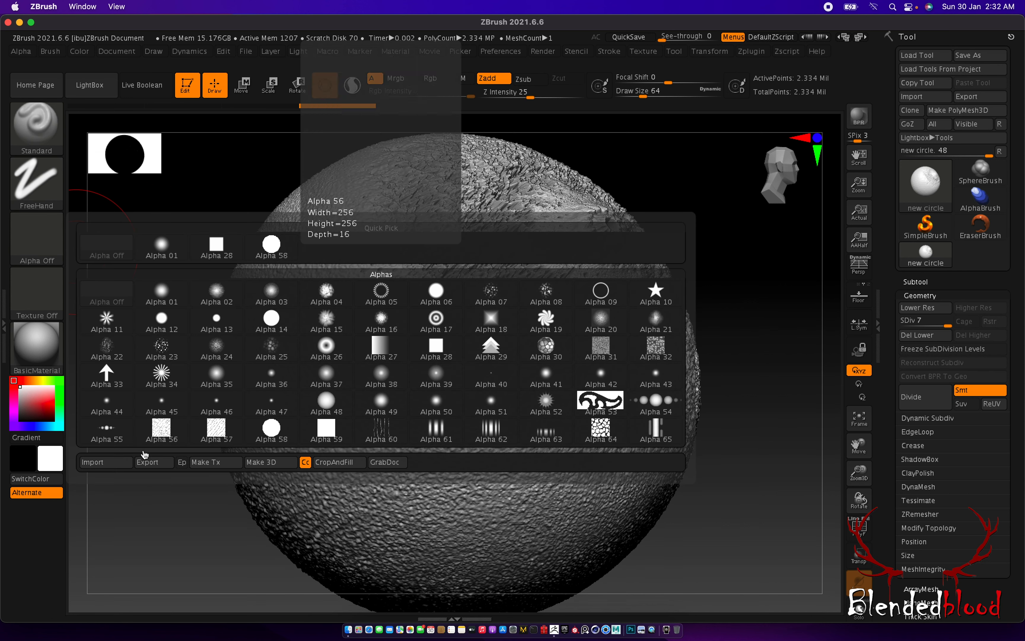
{"action": "left_click", "coordinate": [106, 463]}
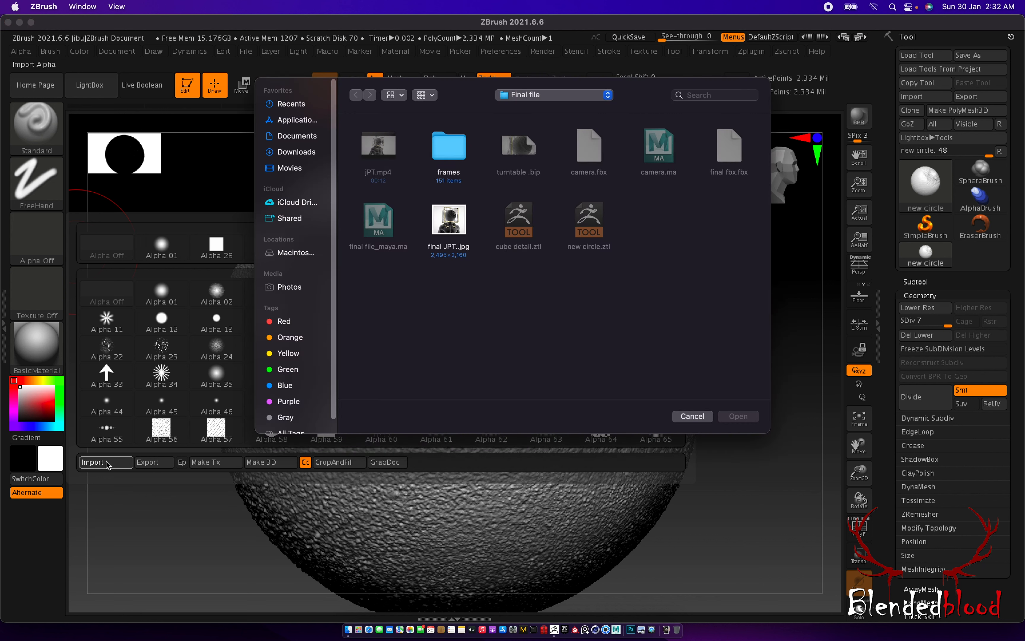
{"action": "left_click", "coordinate": [306, 137]}
{"action": "double_click", "coordinate": [737, 177]}
Find and select SW_AlienSkin_36.psd among the alpha files
{"action": "scroll", "coordinate": [663, 243], "scroll_direction": "down", "scroll_amount": 15}
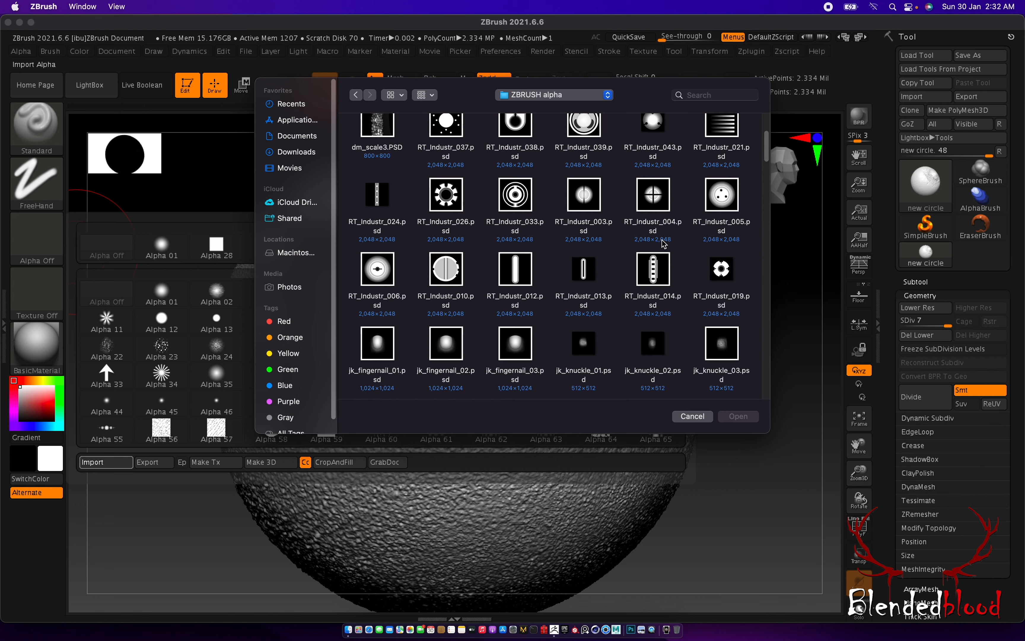
{"action": "scroll", "coordinate": [664, 245], "scroll_direction": "down", "scroll_amount": 10}
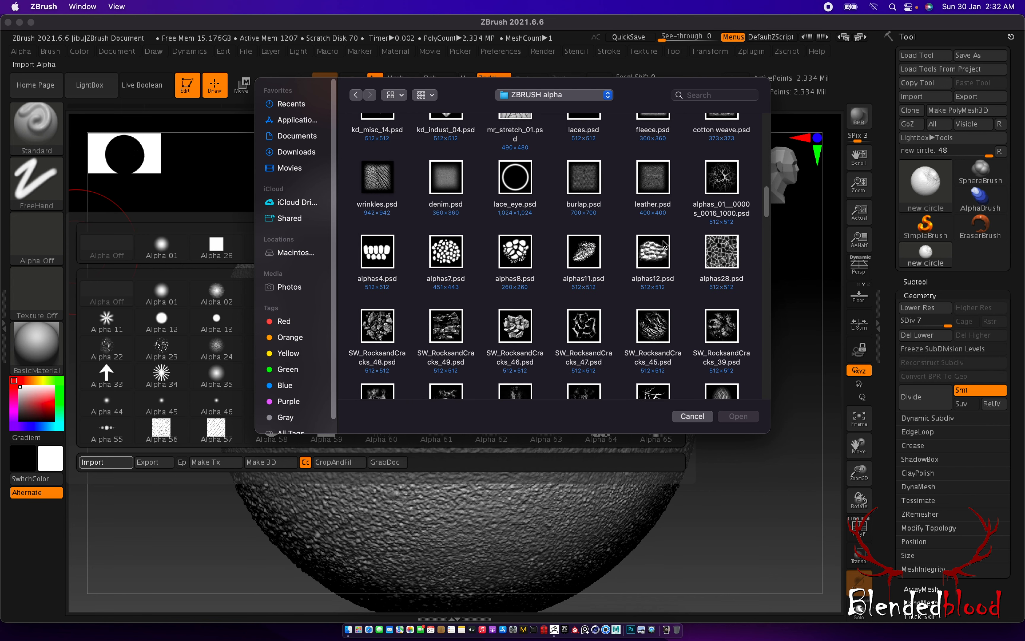
{"action": "scroll", "coordinate": [665, 247], "scroll_direction": "down", "scroll_amount": 15}
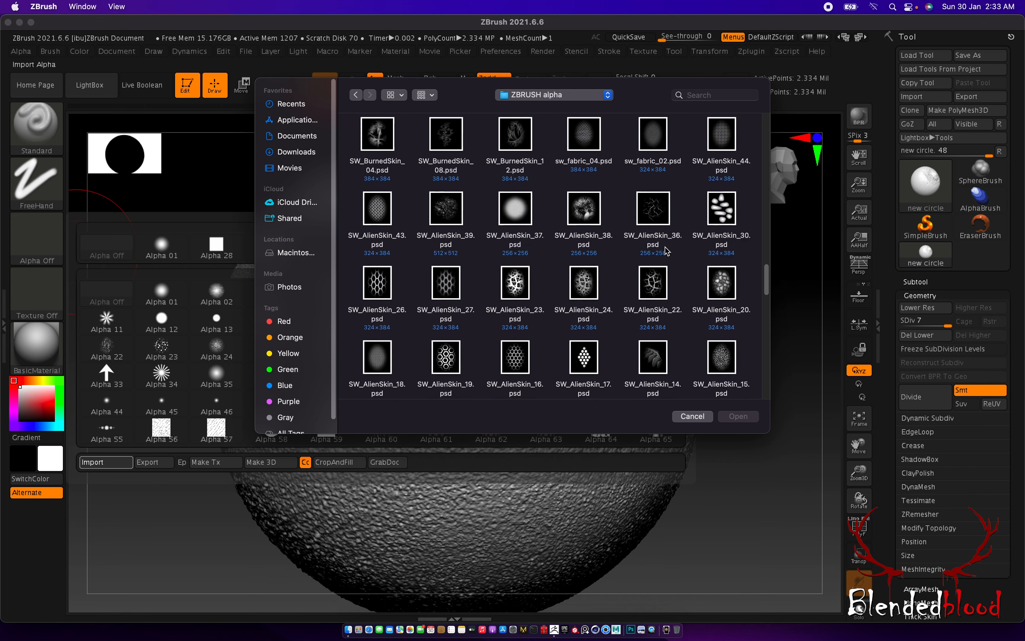
{"action": "scroll", "coordinate": [671, 268], "scroll_direction": "up", "scroll_amount": 5}
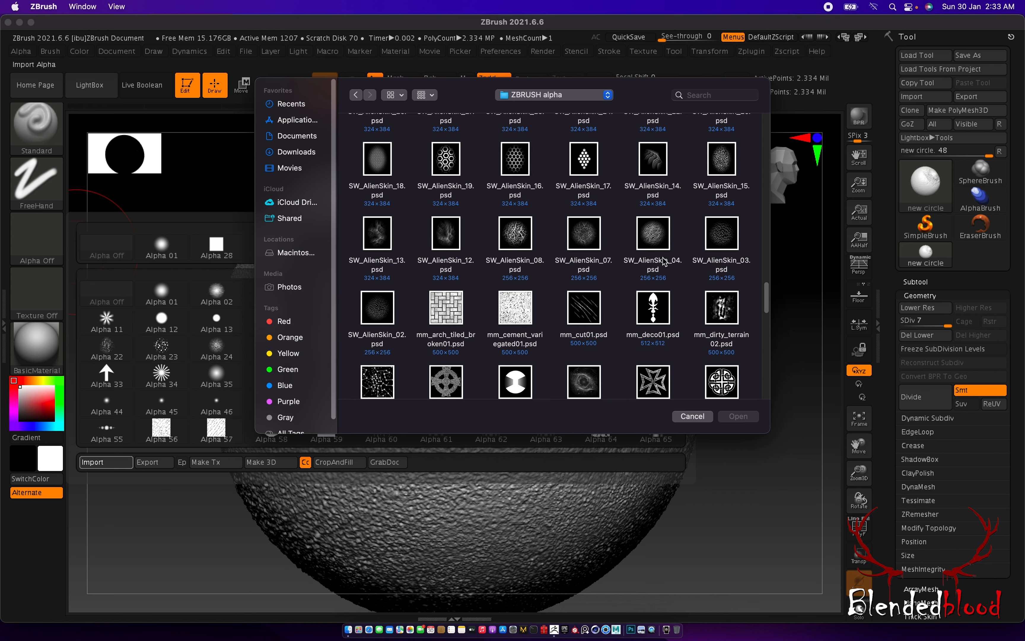
{"action": "scroll", "coordinate": [664, 261], "scroll_direction": "up", "scroll_amount": 2}
{"action": "scroll", "coordinate": [663, 236], "scroll_direction": "up", "scroll_amount": 3}
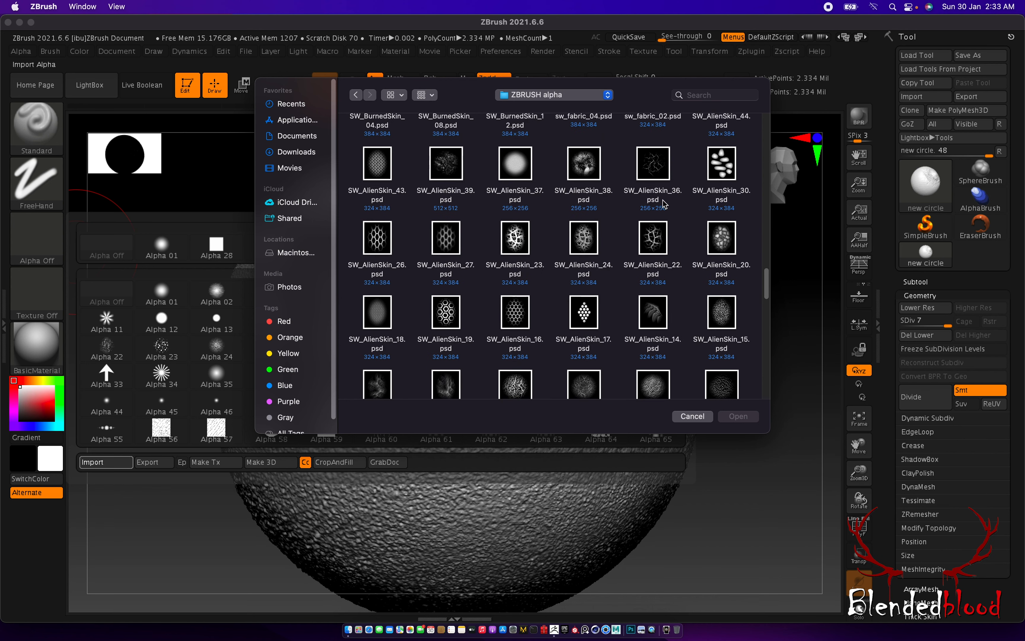
{"action": "left_click", "coordinate": [653, 162]}
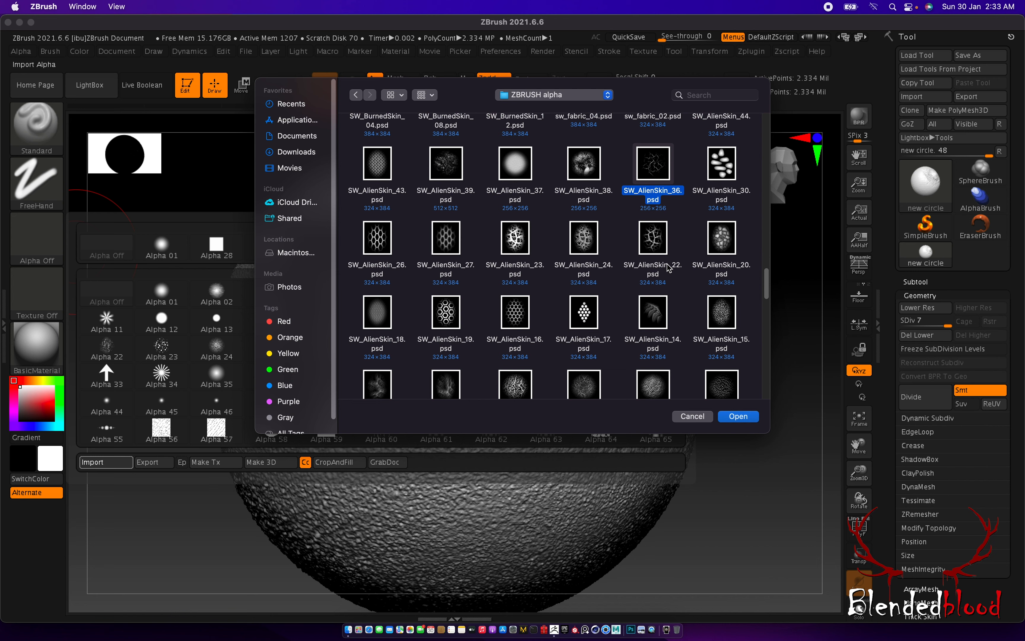
Browse the remaining alpha files and import SW_AlienSkin_07.psd as the brush alpha
{"action": "scroll", "coordinate": [669, 268], "scroll_direction": "down", "scroll_amount": 3}
{"action": "scroll", "coordinate": [667, 263], "scroll_direction": "down", "scroll_amount": 4}
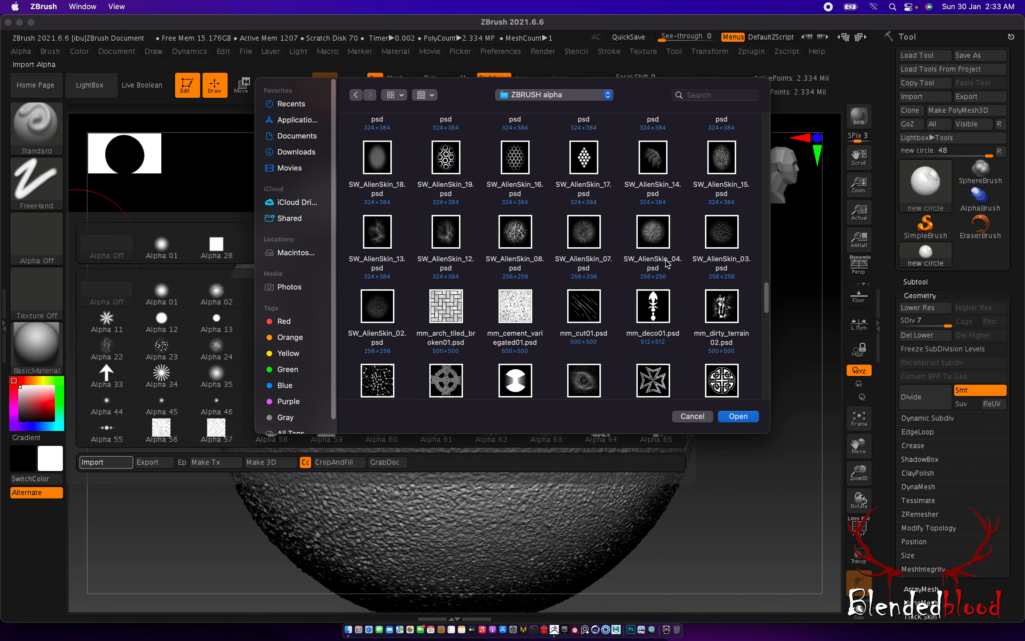
{"action": "scroll", "coordinate": [665, 264], "scroll_direction": "down", "scroll_amount": 4}
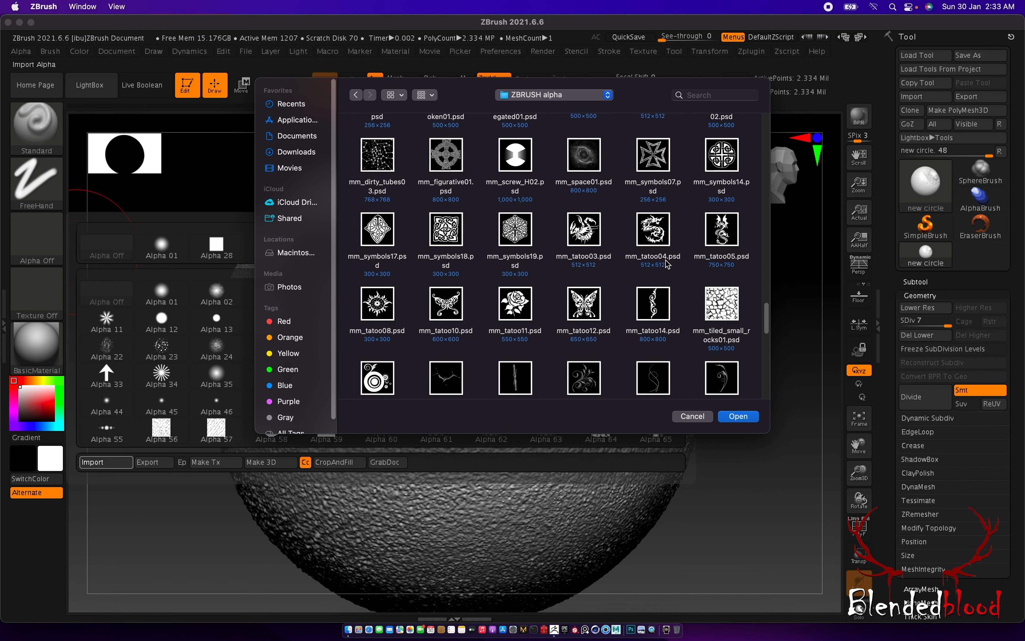
{"action": "scroll", "coordinate": [666, 264], "scroll_direction": "down", "scroll_amount": 4}
{"action": "scroll", "coordinate": [666, 264], "scroll_direction": "down", "scroll_amount": 3}
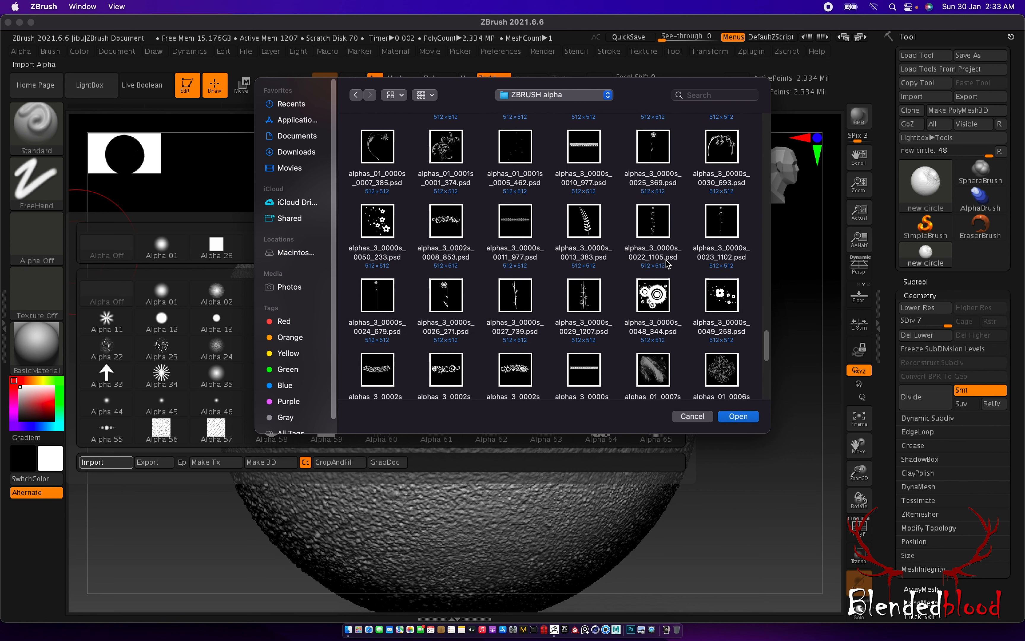
{"action": "scroll", "coordinate": [667, 263], "scroll_direction": "down", "scroll_amount": 3}
{"action": "scroll", "coordinate": [667, 264], "scroll_direction": "down", "scroll_amount": 5}
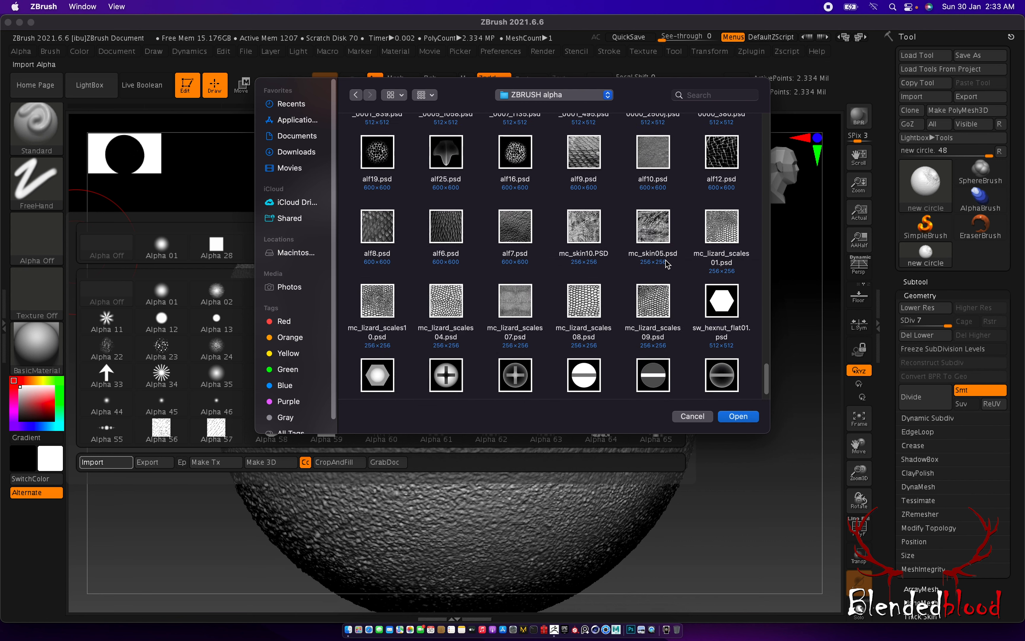
{"action": "scroll", "coordinate": [668, 264], "scroll_direction": "up", "scroll_amount": 15}
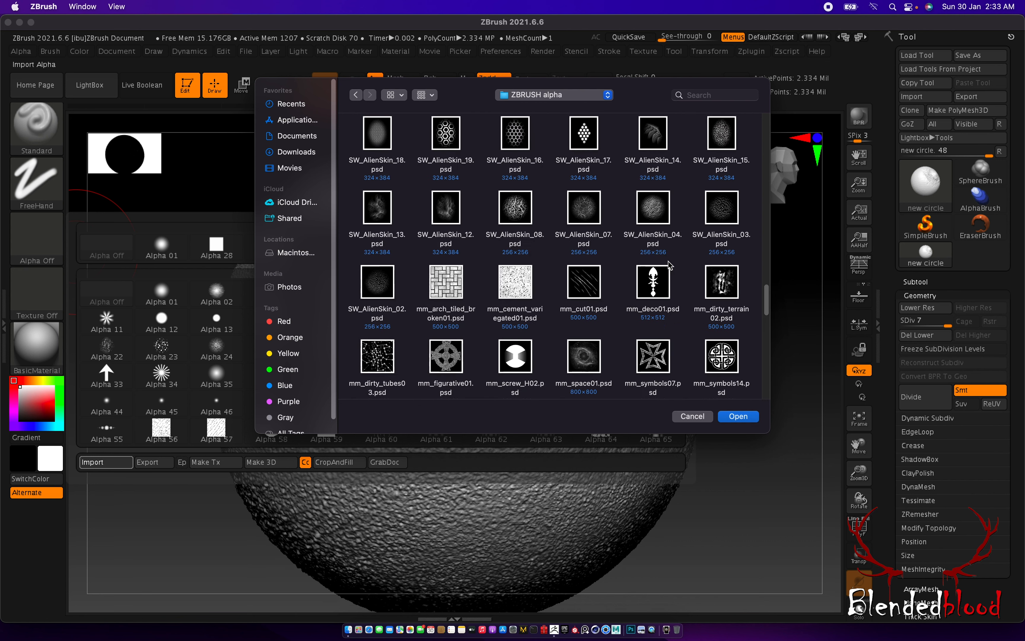
{"action": "scroll", "coordinate": [613, 251], "scroll_direction": "down", "scroll_amount": 2}
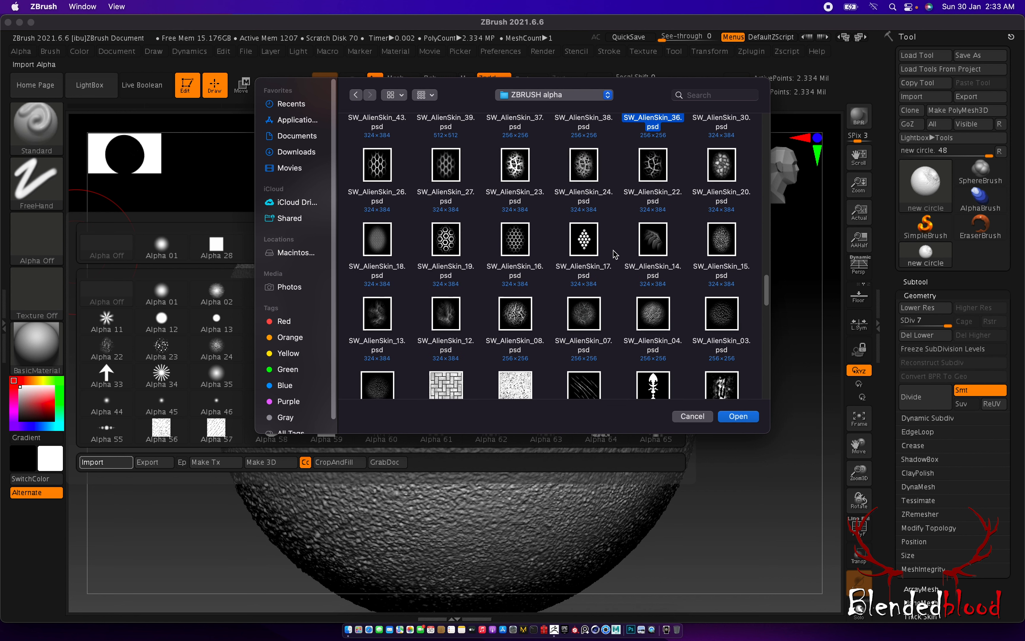
{"action": "left_click", "coordinate": [595, 316]}
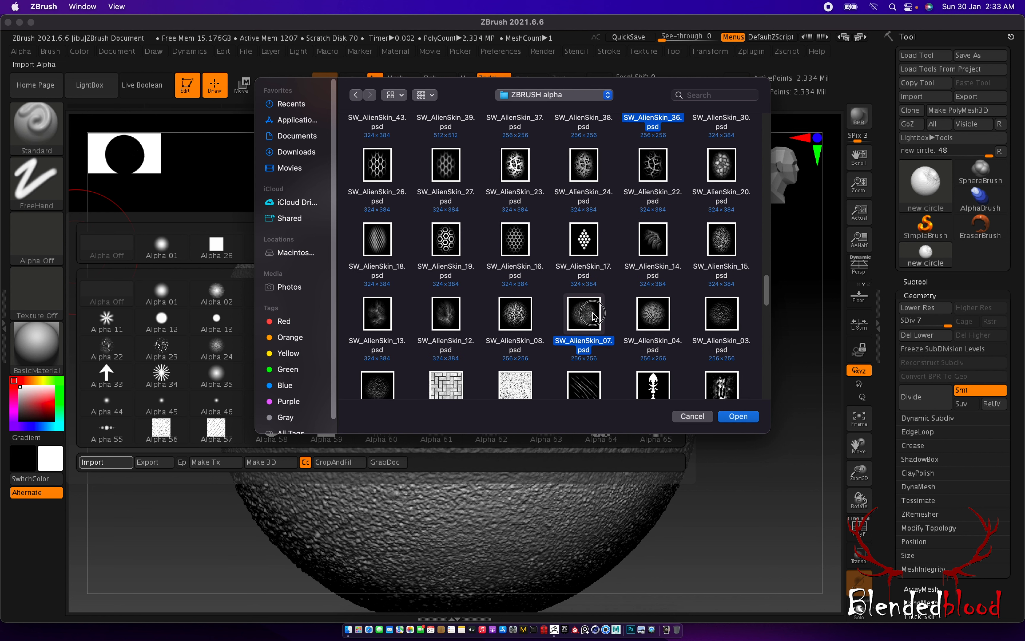
{"action": "left_click", "coordinate": [739, 412]}
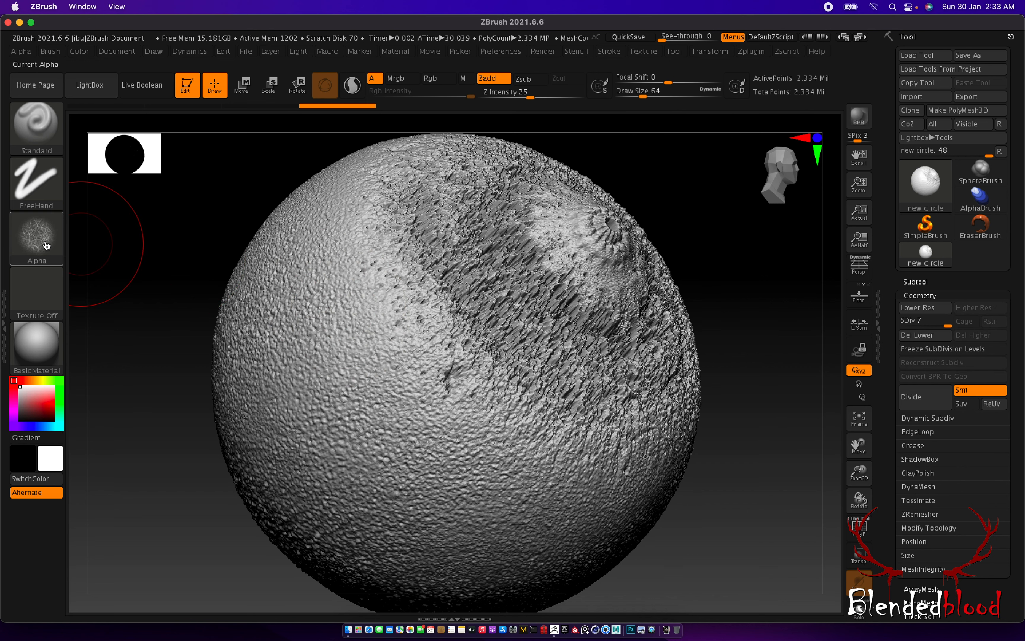
Review the imported alien-skin alphas in the alpha list and examine the planet's surface from closer and farther away
{"action": "left_click", "coordinate": [47, 246]}
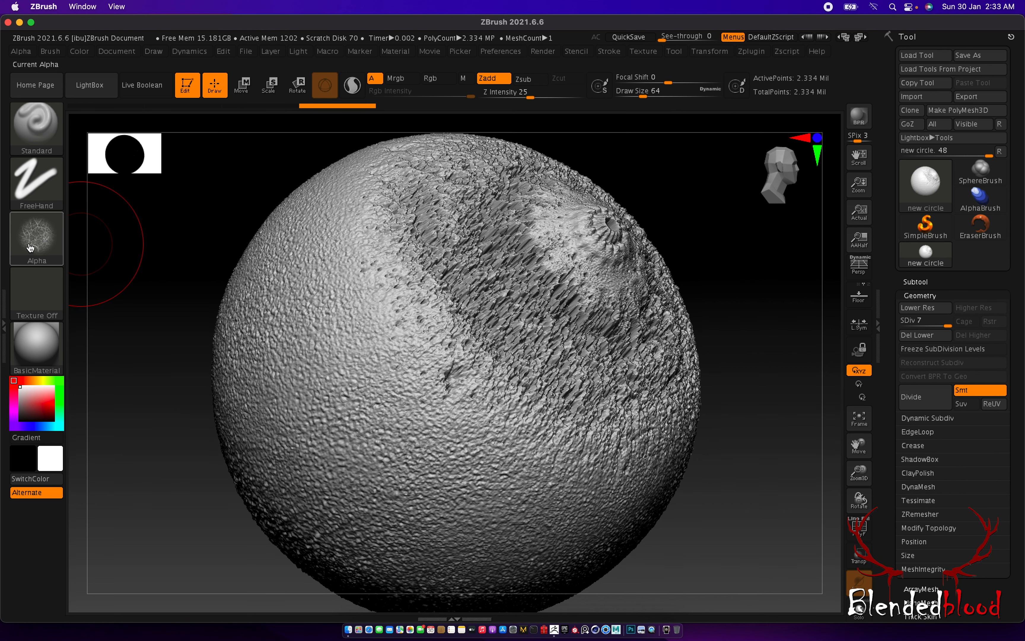
{"action": "left_click", "coordinate": [29, 248]}
{"action": "mouse_move", "coordinate": [346, 248]}
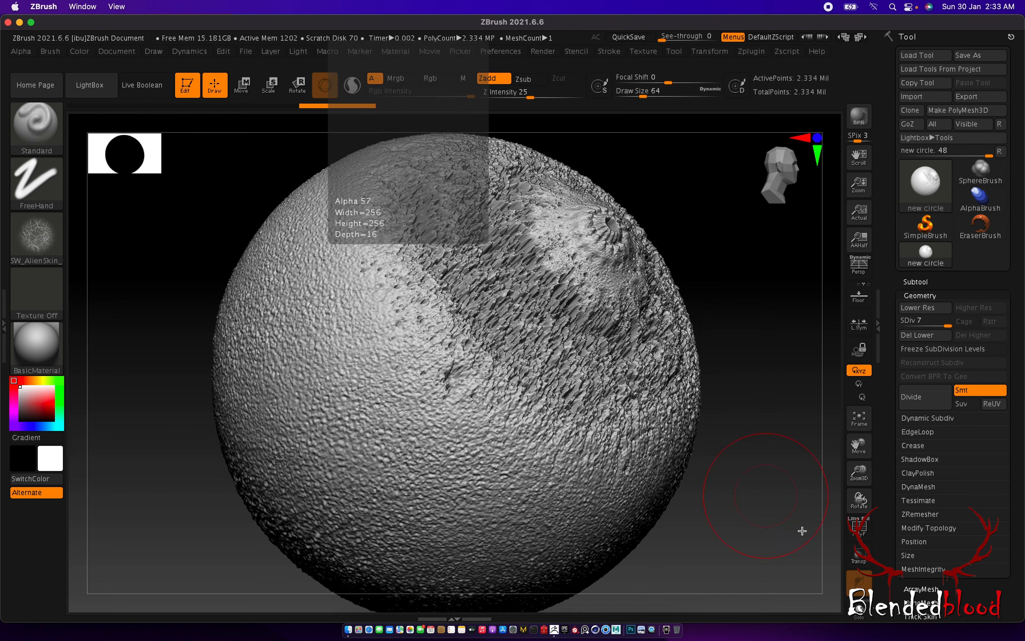
{"action": "left_click_drag", "start_coordinate": [754, 482], "coordinate": [771, 481]}
{"action": "left_click_drag", "start_coordinate": [717, 352], "coordinate": [779, 484]}
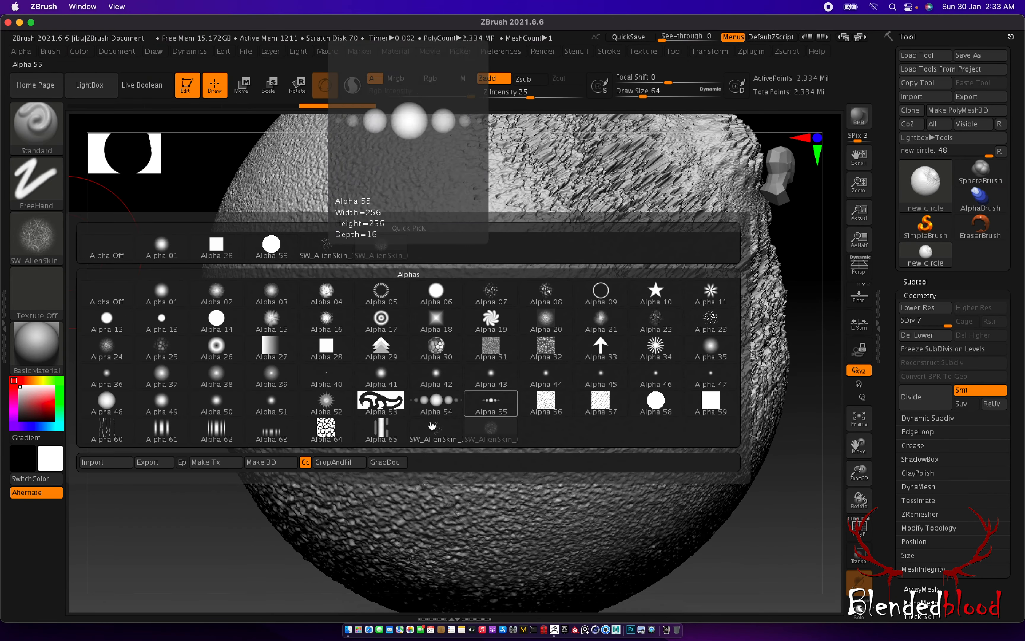
{"action": "left_click", "coordinate": [436, 432]}
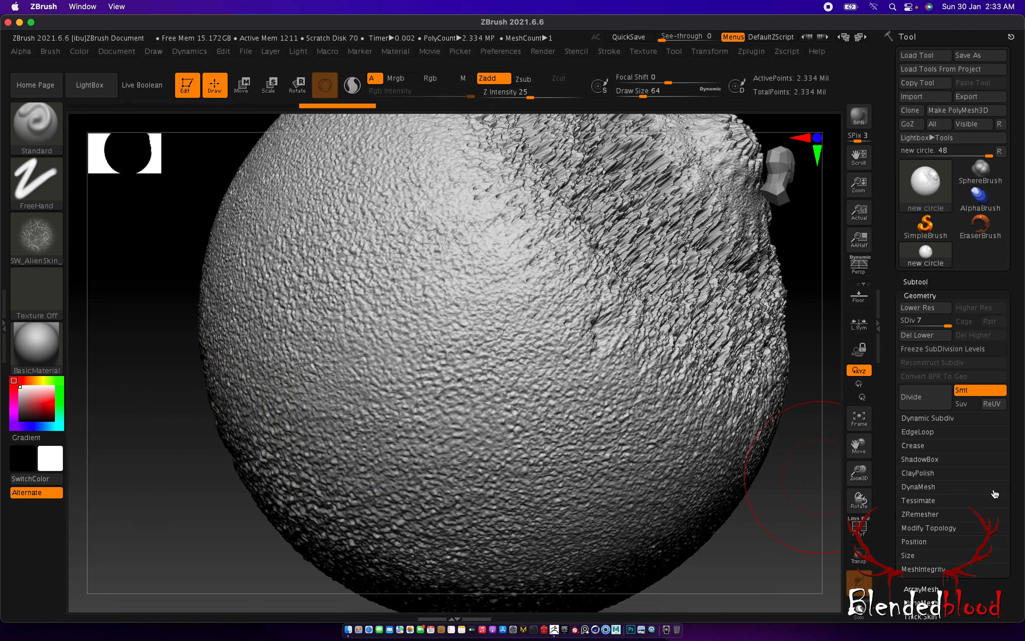
{"action": "left_click_drag", "start_coordinate": [874, 473], "coordinate": [749, 474]}
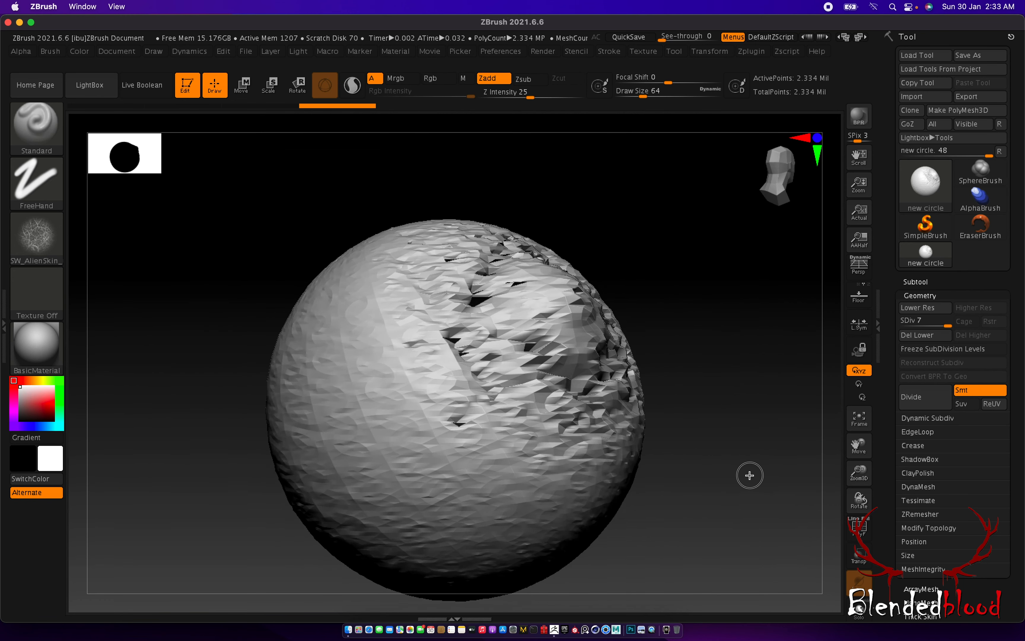
{"action": "mouse_move", "coordinate": [855, 465]}
{"action": "left_mouse_down"}
{"action": "mouse_move", "coordinate": [860, 483]}
{"action": "mouse_move", "coordinate": [865, 443]}
{"action": "mouse_move", "coordinate": [863, 477]}
{"action": "mouse_move", "coordinate": [861, 461]}
{"action": "left_mouse_up"}
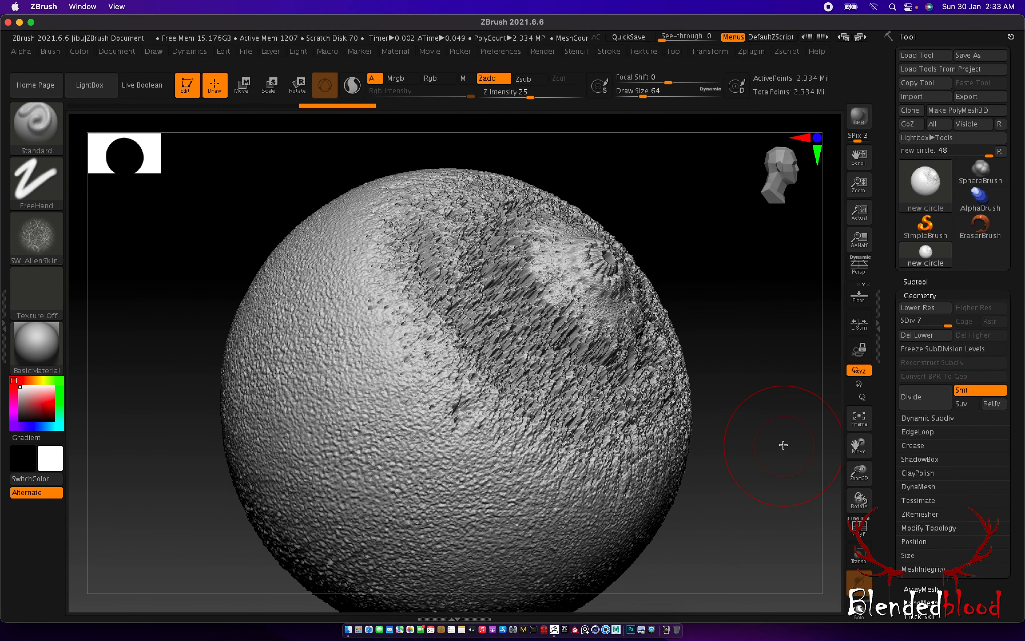
Start loading a tool file and browse to the 3D WORK folder on the Desktop
{"action": "left_click", "coordinate": [918, 55]}
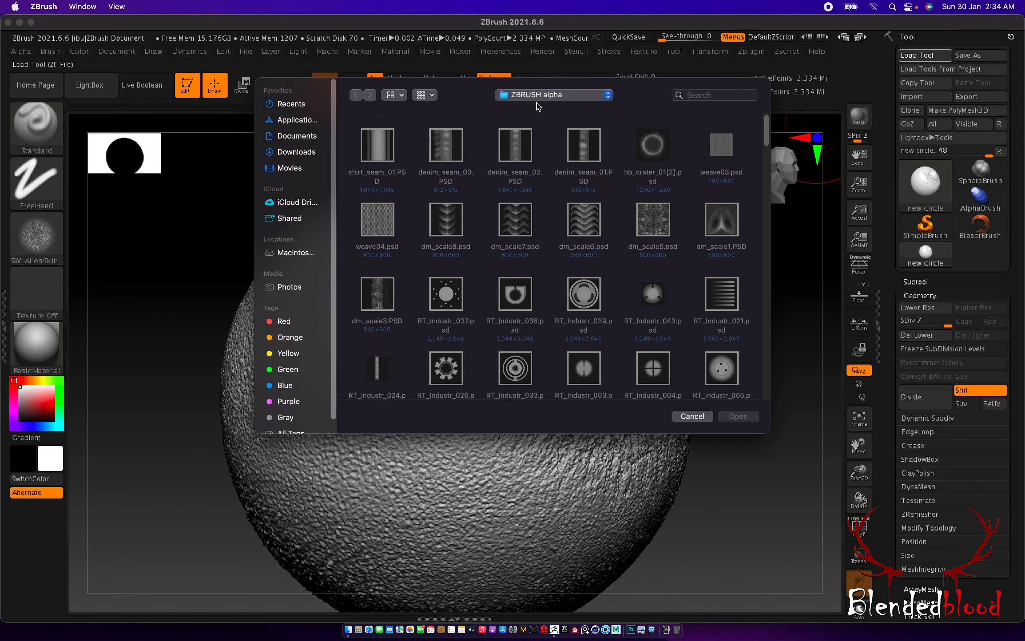
{"action": "left_click", "coordinate": [563, 97]}
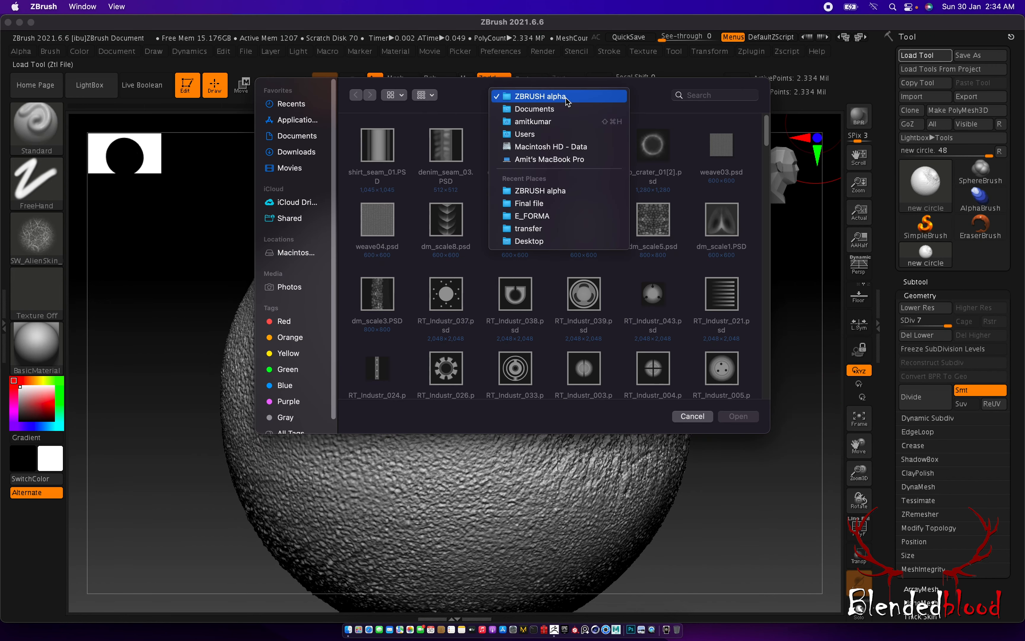
{"action": "left_click", "coordinate": [530, 241]}
{"action": "double_click", "coordinate": [487, 157]}
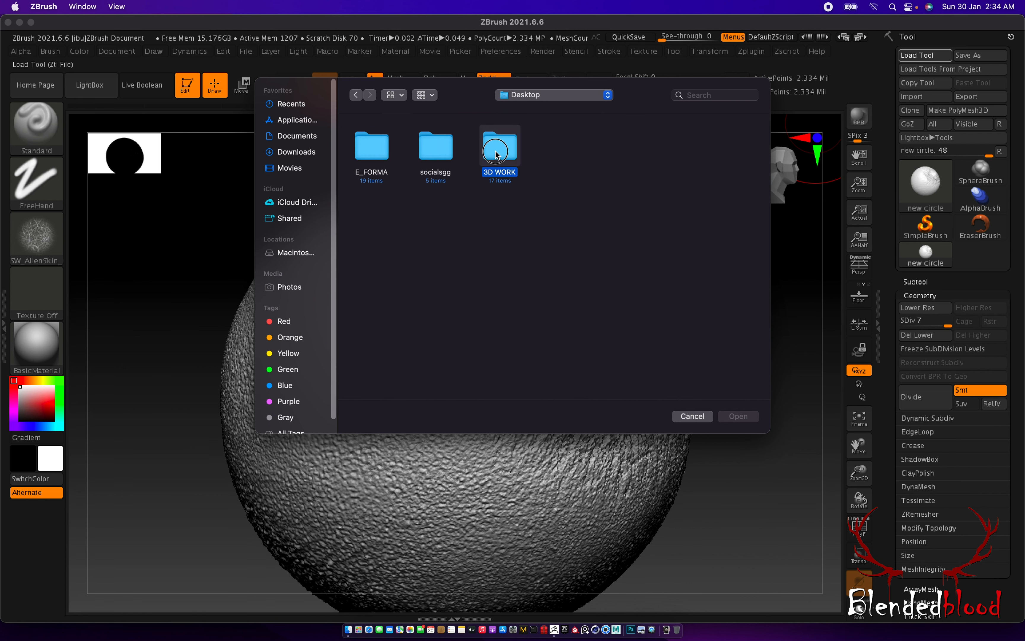
Open the Final file folder inside the jupitor project folder
{"action": "left_click", "coordinate": [662, 230]}
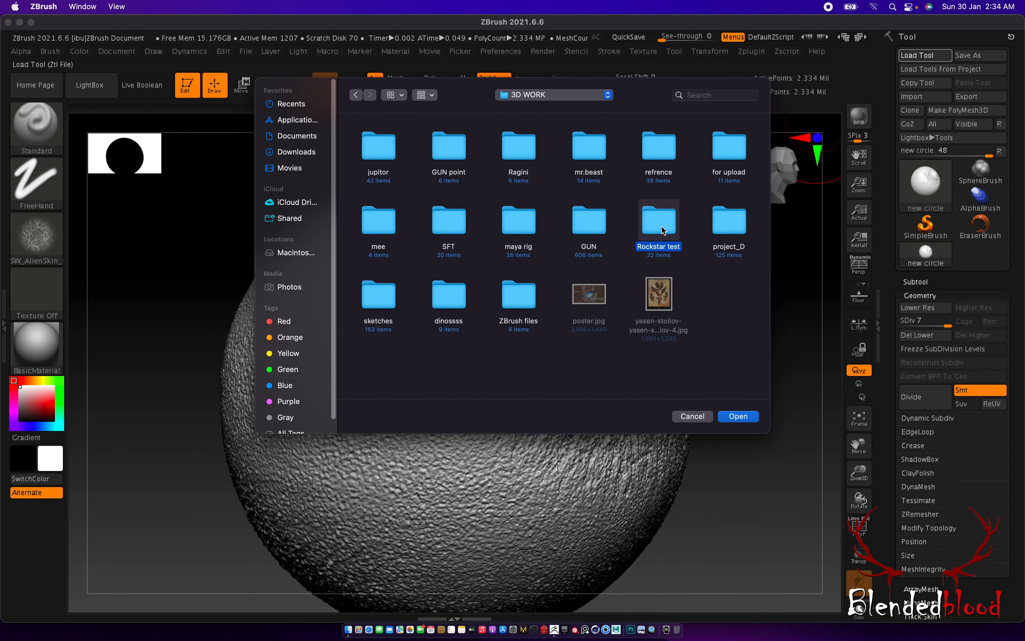
{"action": "left_click", "coordinate": [750, 225]}
{"action": "left_click", "coordinate": [672, 150]}
{"action": "left_click", "coordinate": [598, 220]}
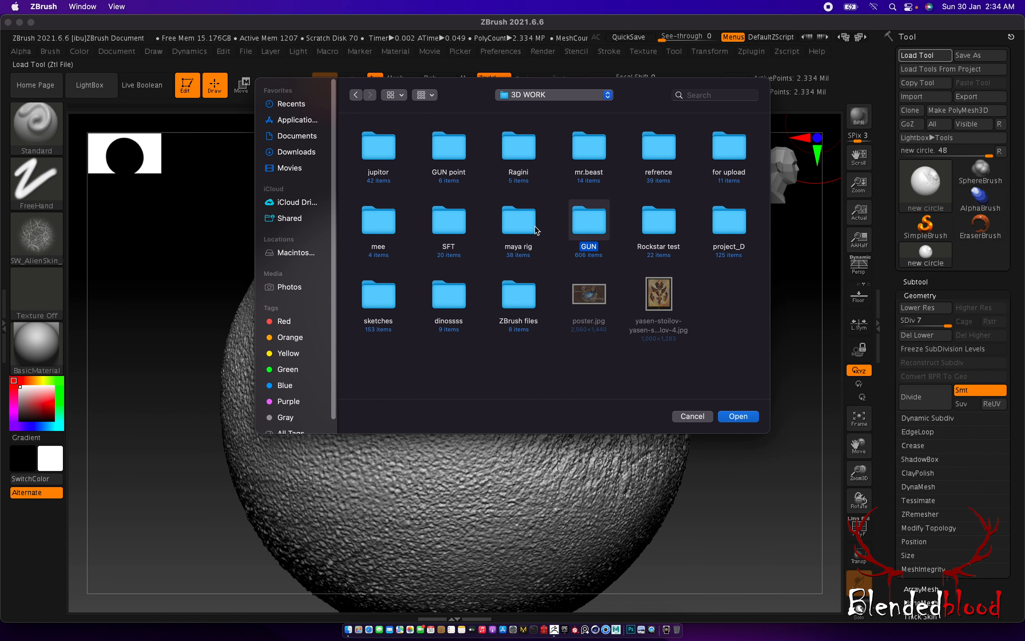
{"action": "left_click", "coordinate": [519, 221]}
{"action": "left_click", "coordinate": [393, 157]}
{"action": "double_click", "coordinate": [392, 157]}
{"action": "left_click", "coordinate": [378, 145]}
{"action": "double_click", "coordinate": [378, 145]}
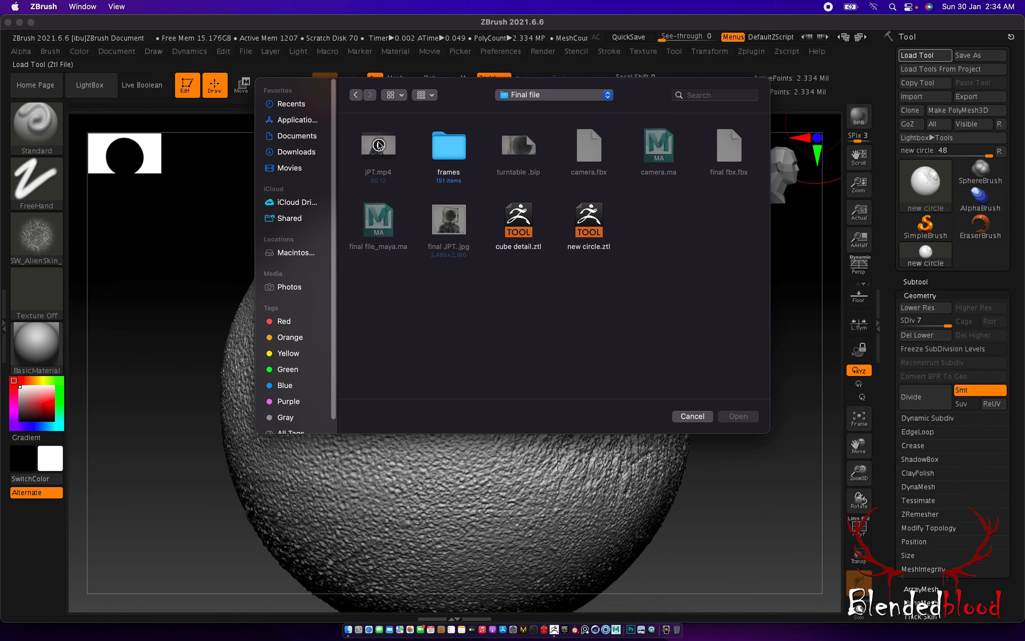
Load the cube detail.ztl tool and fit the cube to the view
{"action": "left_click", "coordinate": [584, 236]}
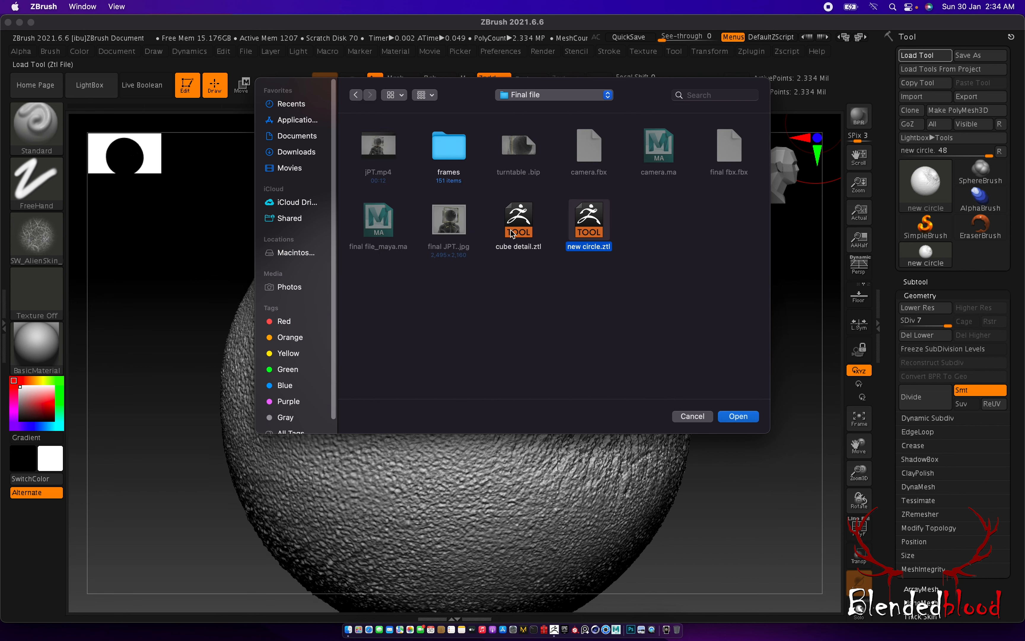
{"action": "left_click", "coordinate": [512, 232]}
{"action": "left_click", "coordinate": [739, 417]}
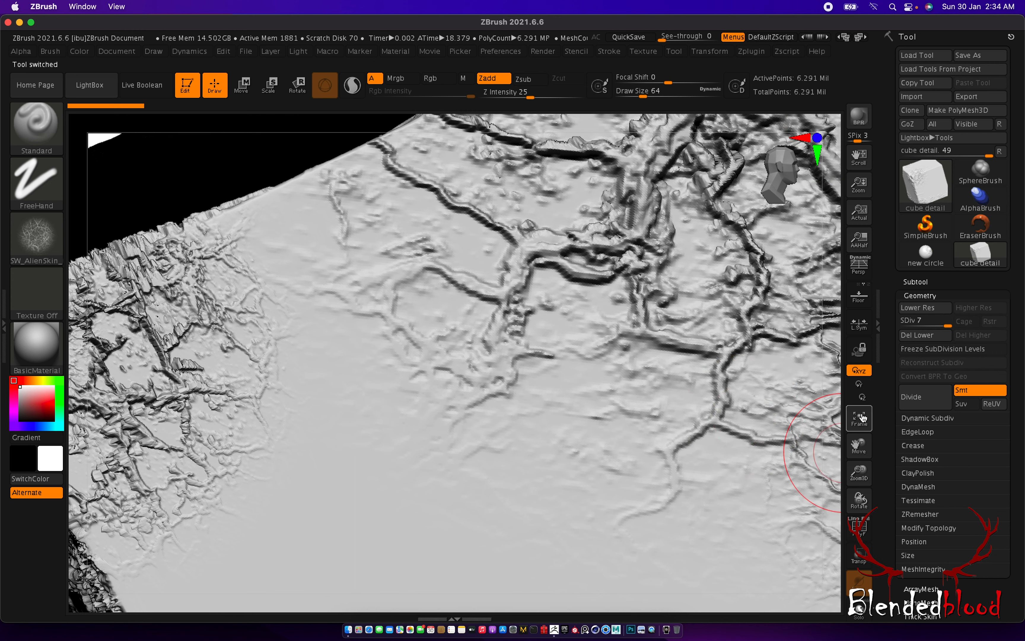
{"action": "left_click", "coordinate": [860, 419]}
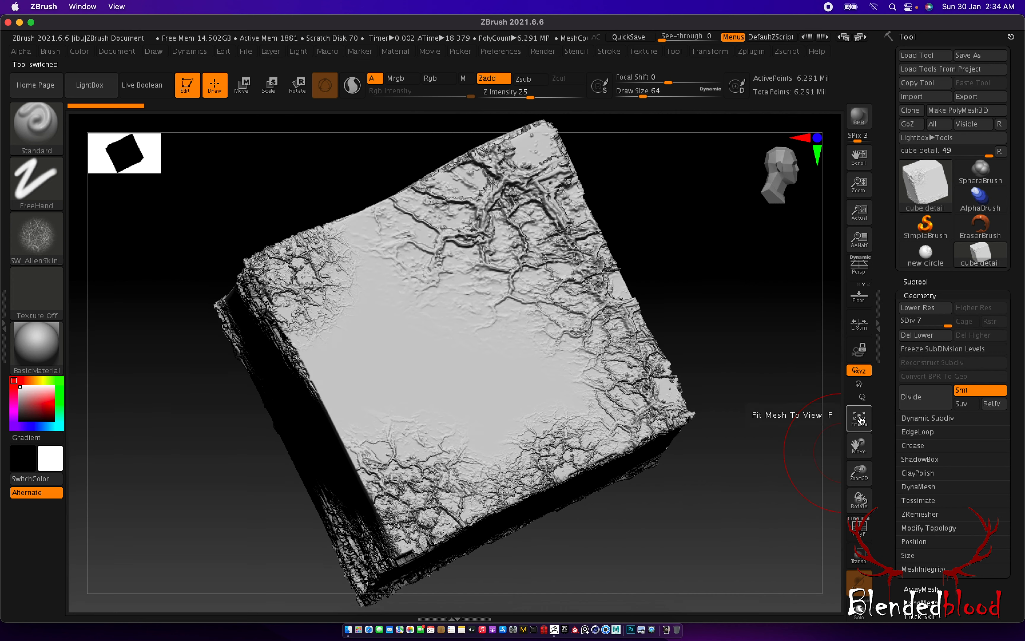
Turn on perspective and inspect the cracked edges and faces of the cube from several angles
{"action": "left_click_drag", "start_coordinate": [737, 465], "coordinate": [763, 442]}
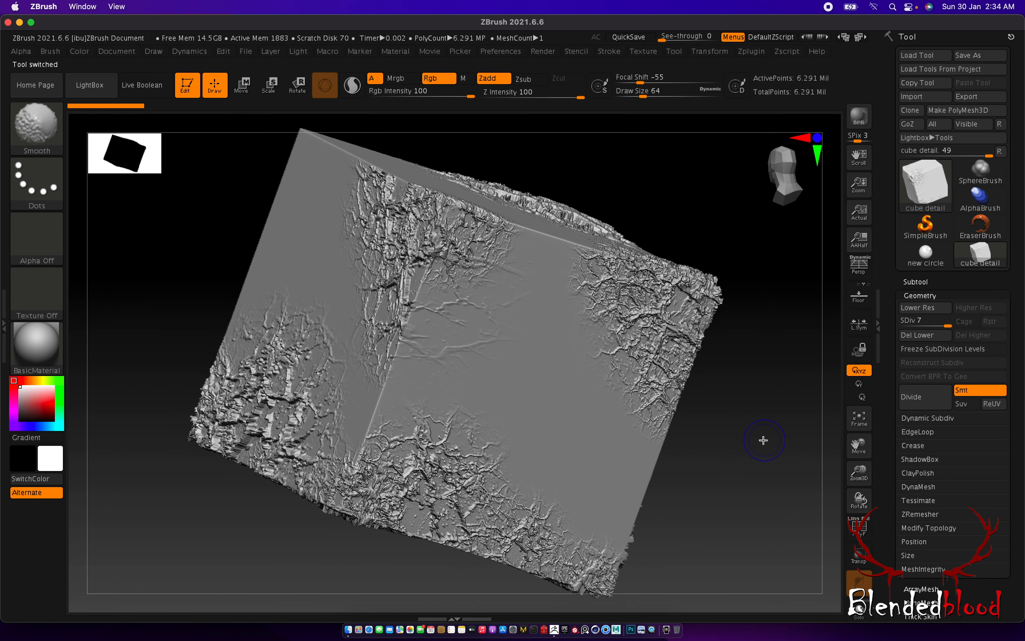
{"action": "left_click", "coordinate": [866, 269]}
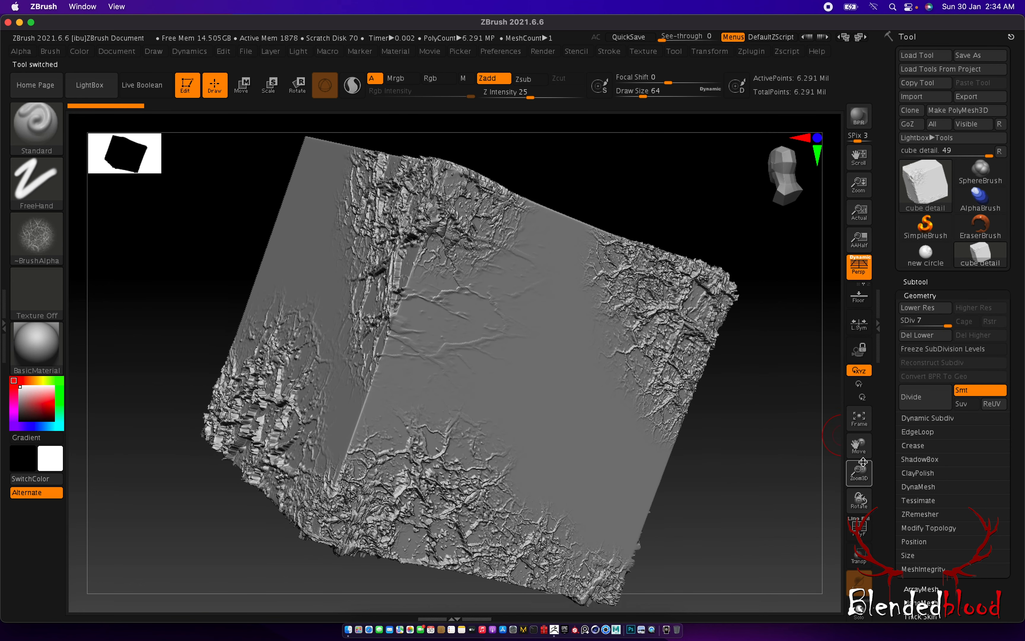
{"action": "left_click_drag", "start_coordinate": [863, 463], "coordinate": [858, 454]}
{"action": "left_click_drag", "start_coordinate": [734, 442], "coordinate": [762, 407]}
{"action": "left_click_drag", "start_coordinate": [863, 462], "coordinate": [863, 473]}
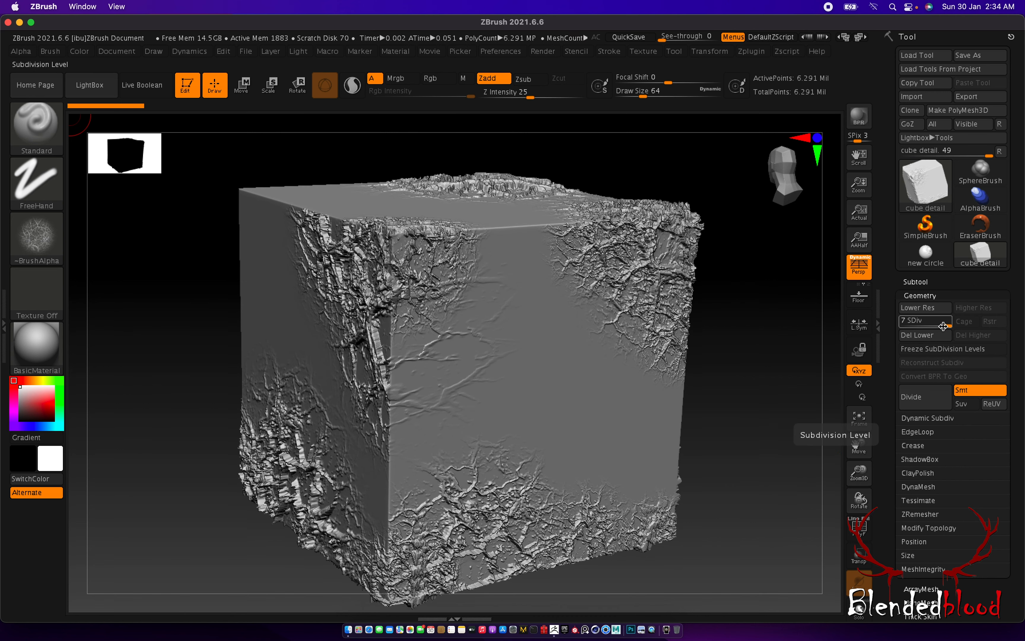
{"action": "left_click_drag", "start_coordinate": [788, 402], "coordinate": [777, 408]}
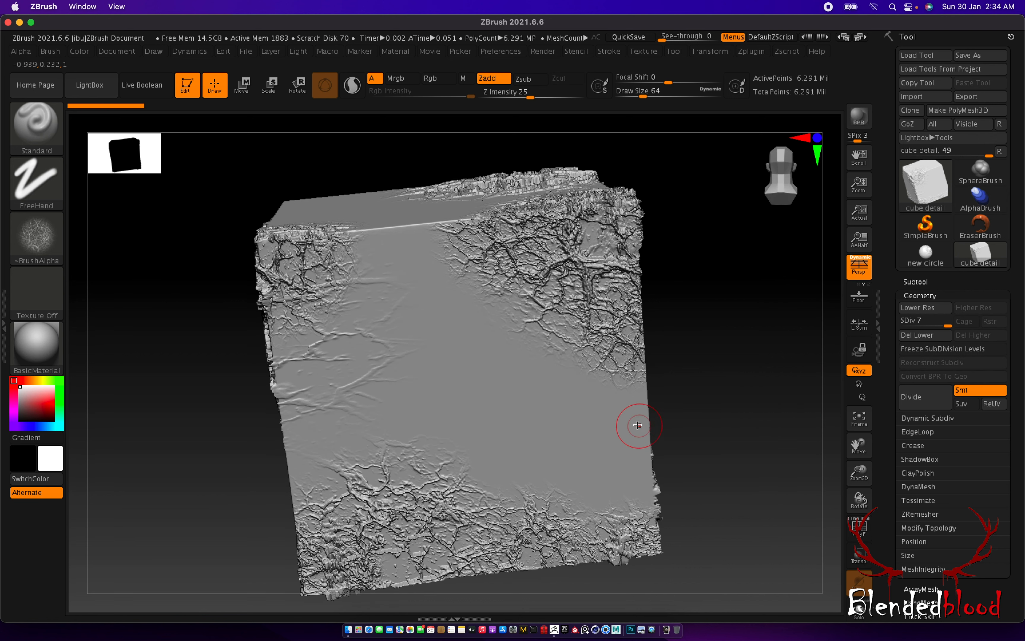
Set the Standard brush's stroke to DragRect and stamp the alien-skin alpha onto the smooth middle of the cube's front face
{"action": "left_click", "coordinate": [37, 183]}
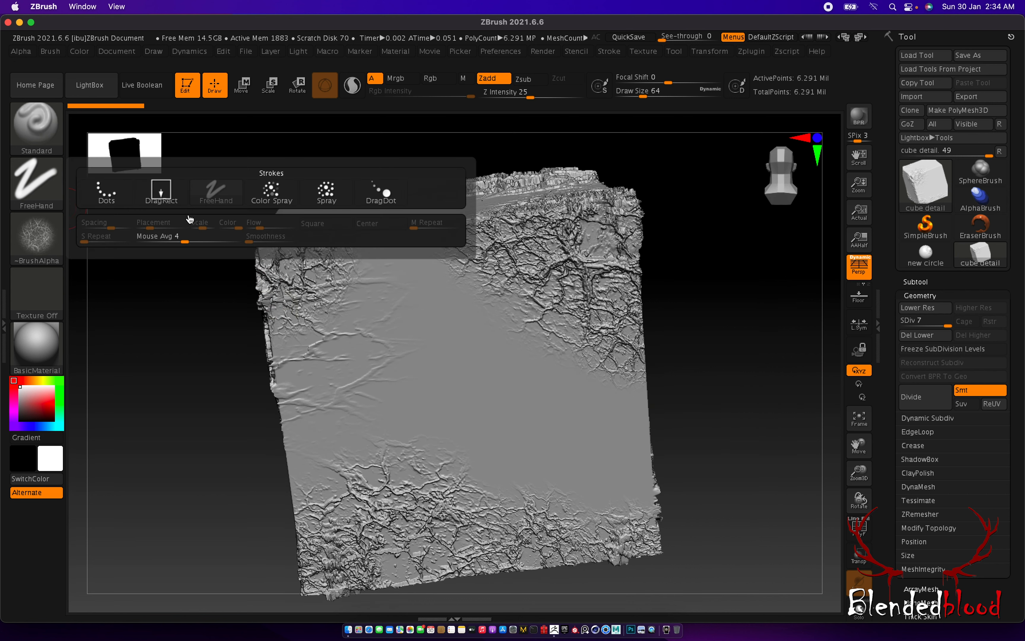
{"action": "left_click", "coordinate": [169, 199]}
{"action": "left_click_drag", "start_coordinate": [473, 374], "coordinate": [542, 410]}
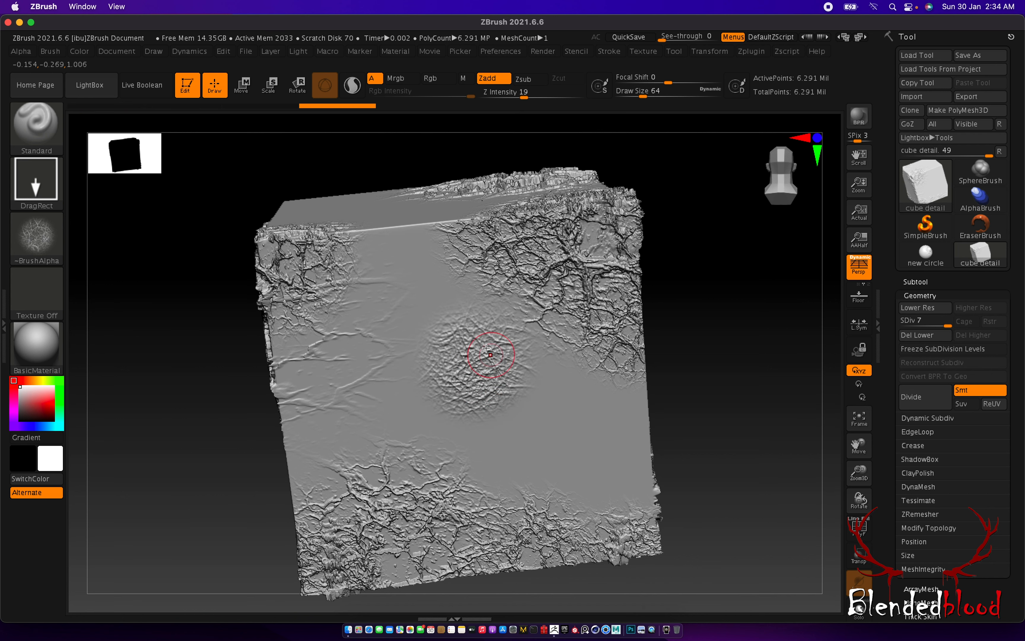
{"action": "left_click_drag", "start_coordinate": [445, 303], "coordinate": [469, 351]}
Set the Z intensity to 53 and stamp the alpha more strongly over the upper middle of the cube's front face
{"action": "left_click_drag", "start_coordinate": [507, 314], "coordinate": [516, 293]}
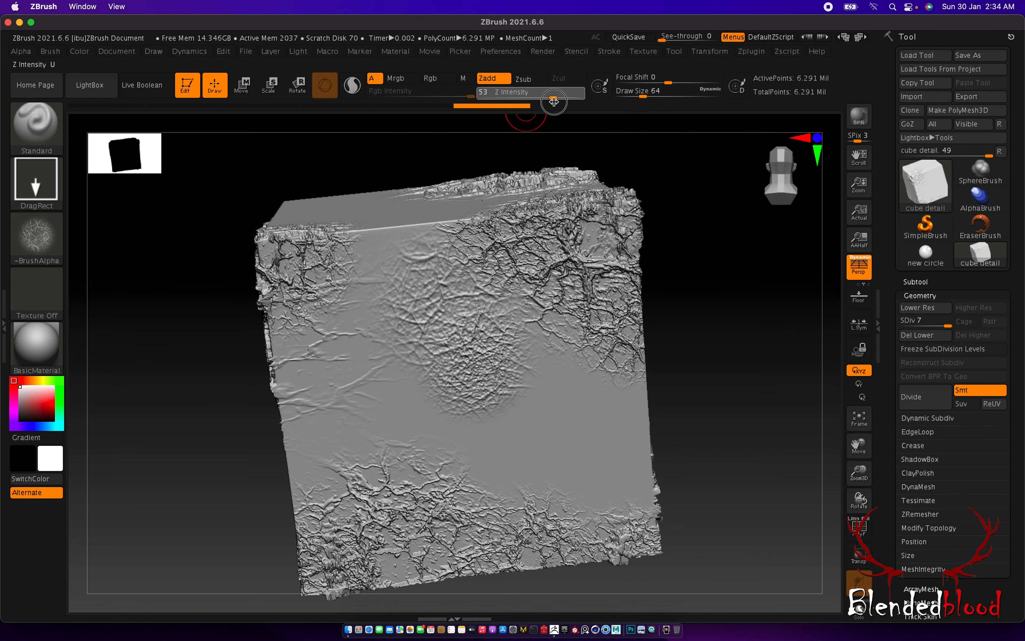
{"action": "left_click_drag", "start_coordinate": [477, 328], "coordinate": [504, 372]}
{"action": "left_click_drag", "start_coordinate": [438, 308], "coordinate": [510, 390]}
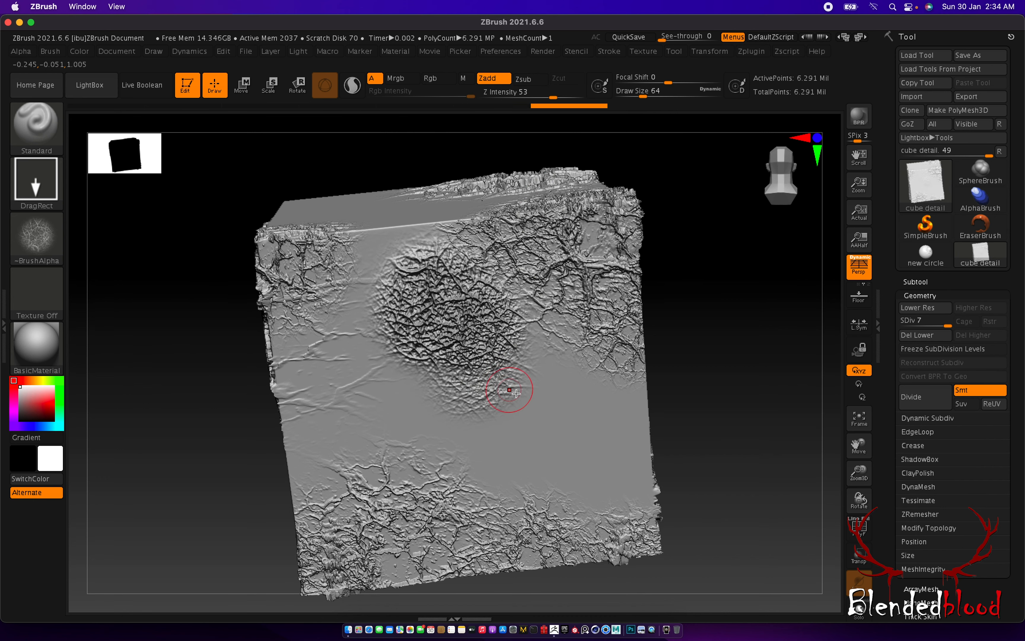
{"action": "left_click_drag", "start_coordinate": [707, 377], "coordinate": [761, 399]}
Undo all the alpha stamps on the cube's front face and view the cube's other sides
{"action": "key", "text": "ctrl"}
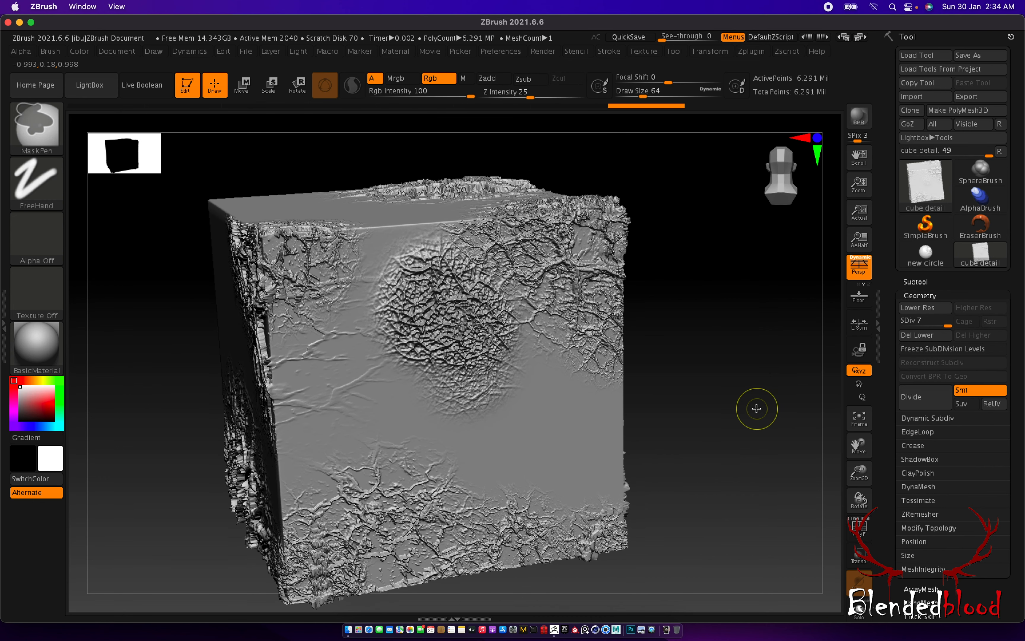
{"action": "key", "text": "ctrl+z"}
{"action": "key", "text": "ctrl+z"}
{"action": "key", "text": "ctrl+z"}
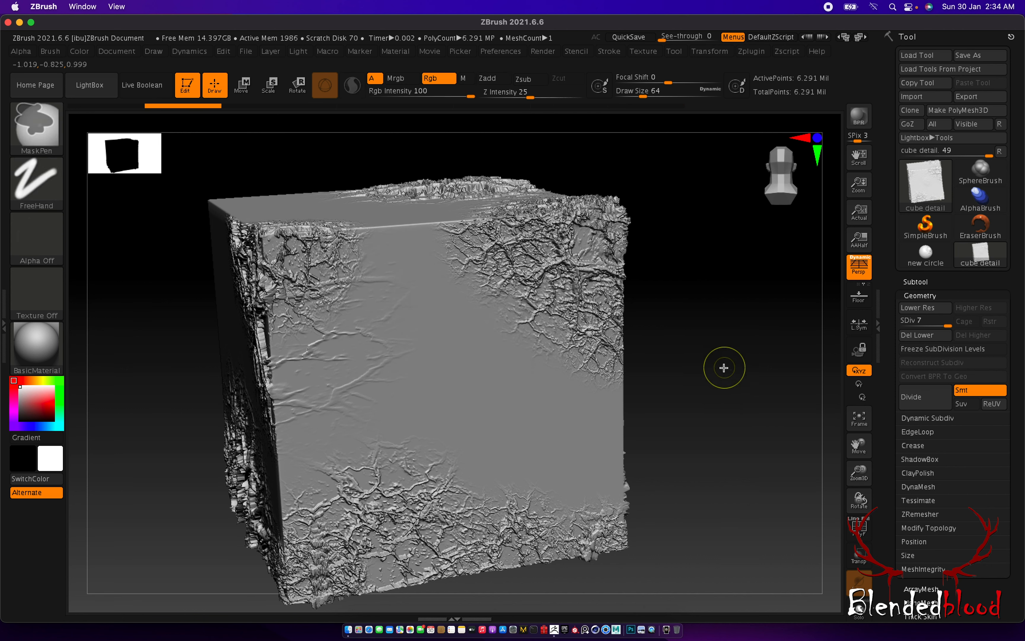
{"action": "key", "text": "ctrl+z"}
{"action": "key", "text": "ctrl+z"}
{"action": "left_click", "coordinate": [857, 426]}
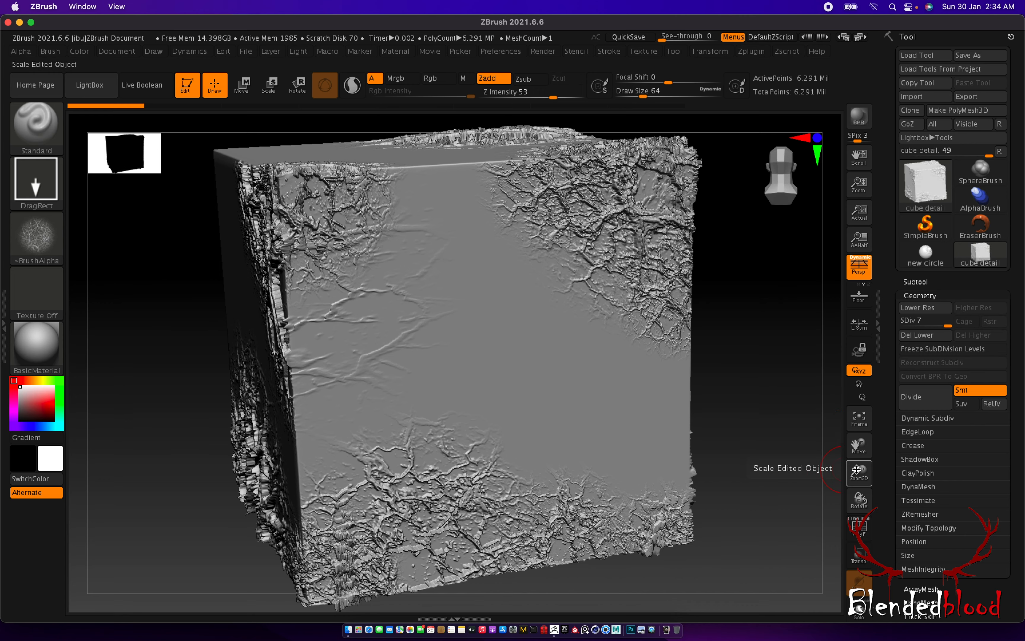
{"action": "left_click_drag", "start_coordinate": [856, 467], "coordinate": [856, 461]}
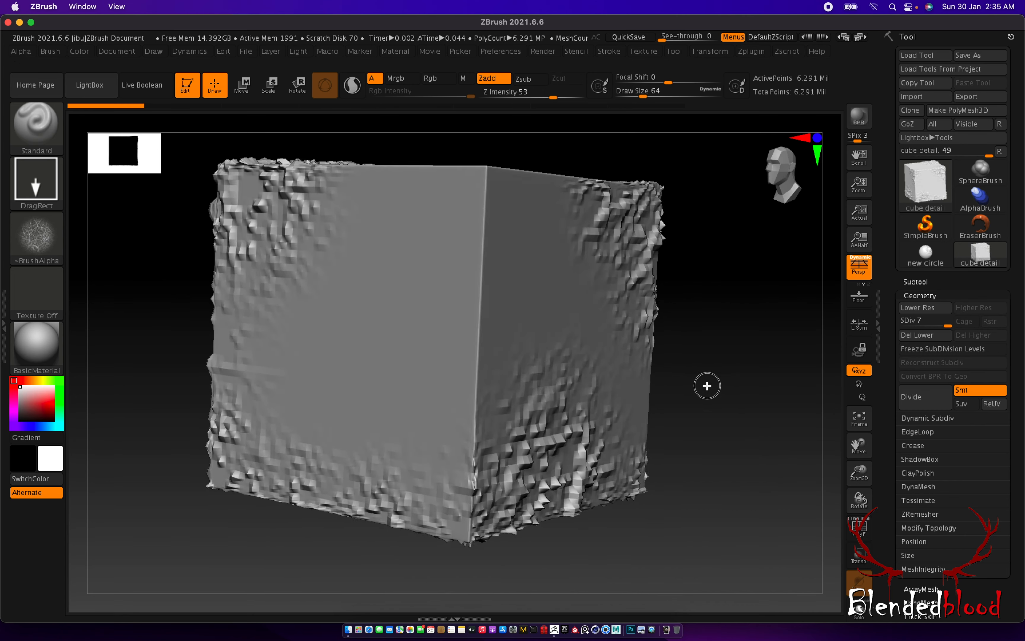
Examine the cracked corners, edges and smooth faces of the cube from the side and from below
{"action": "left_click_drag", "start_coordinate": [707, 386], "coordinate": [591, 327]}
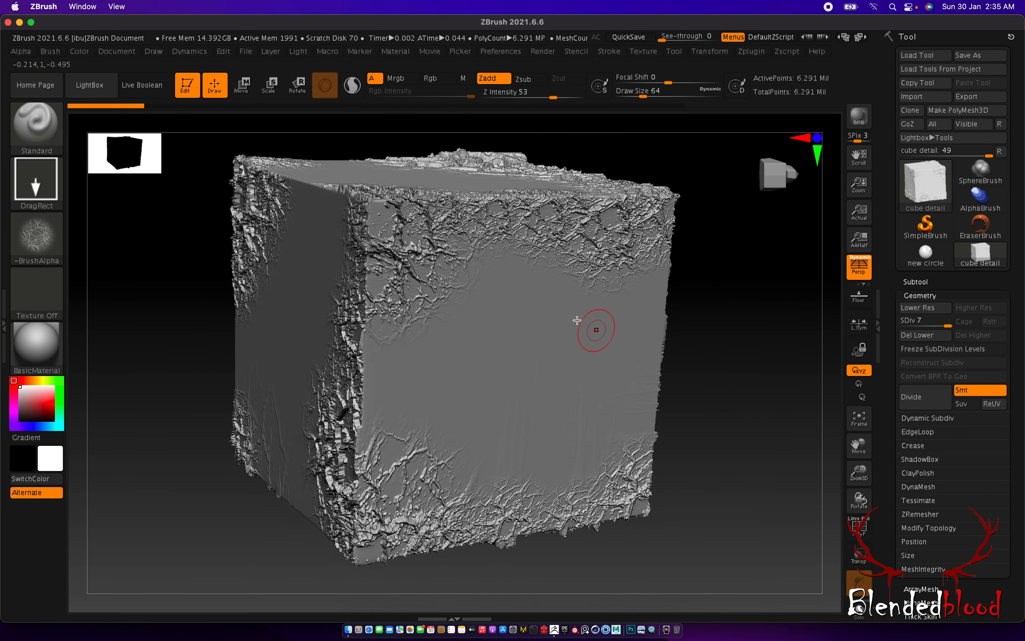
{"action": "left_click_drag", "start_coordinate": [771, 410], "coordinate": [762, 440]}
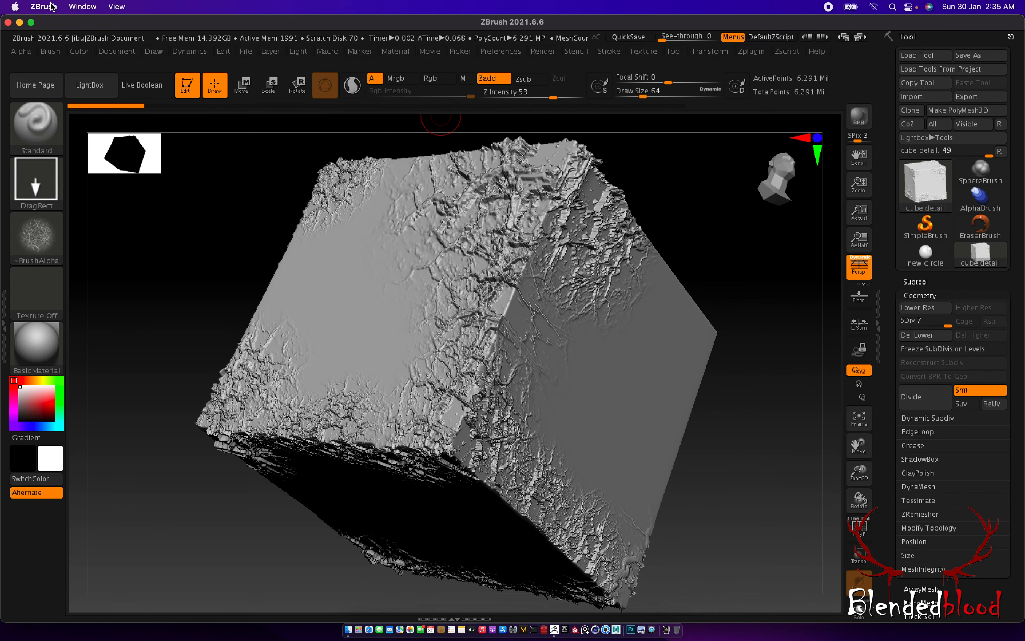
{"action": "left_click", "coordinate": [53, 7]}
{"action": "left_click", "coordinate": [748, 314]}
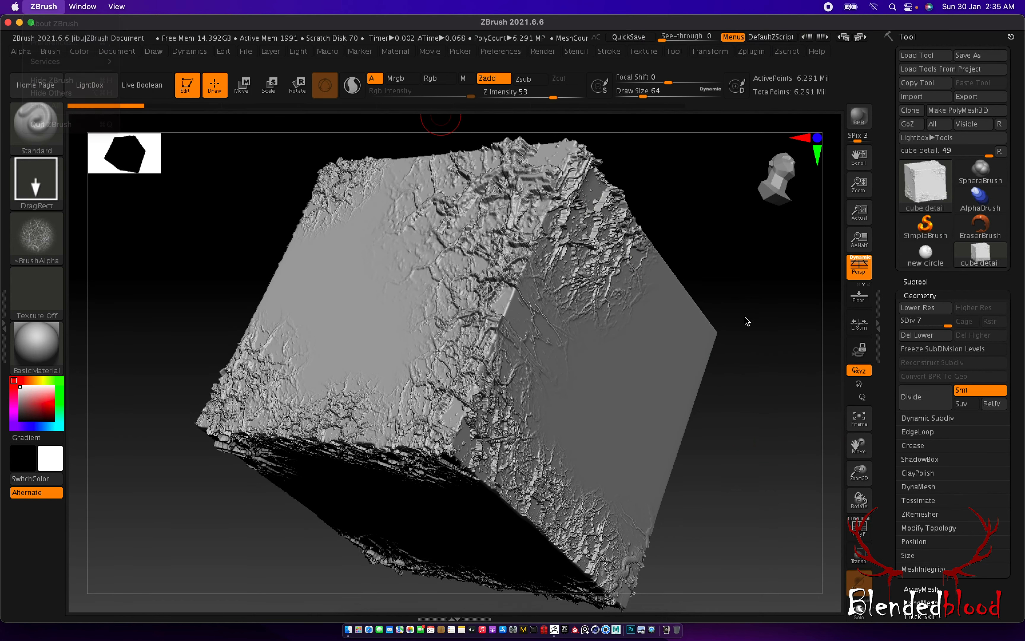
{"action": "left_click_drag", "start_coordinate": [762, 341], "coordinate": [744, 323]}
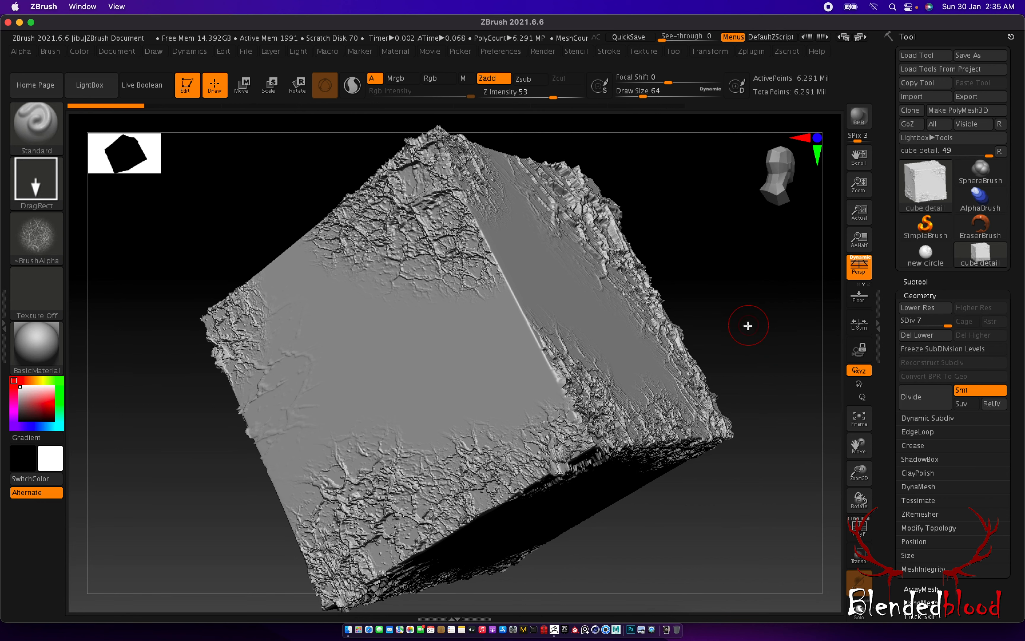
Quit ZBrush and switch to the turntable scene in KeyShot
{"action": "left_click", "coordinate": [43, 6]}
{"action": "left_click", "coordinate": [51, 124]}
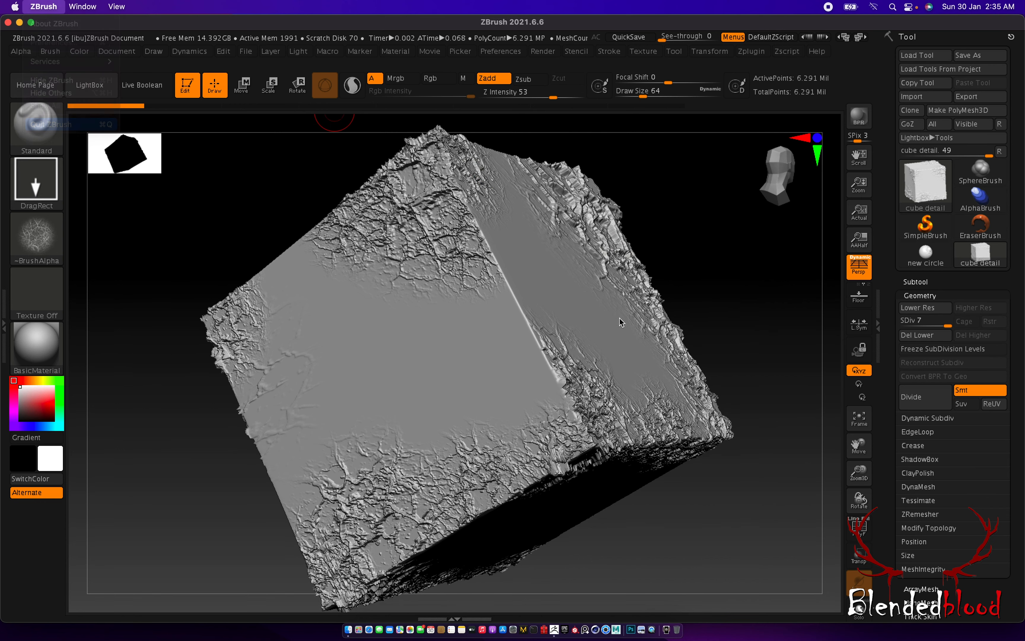
{"action": "left_click", "coordinate": [521, 255]}
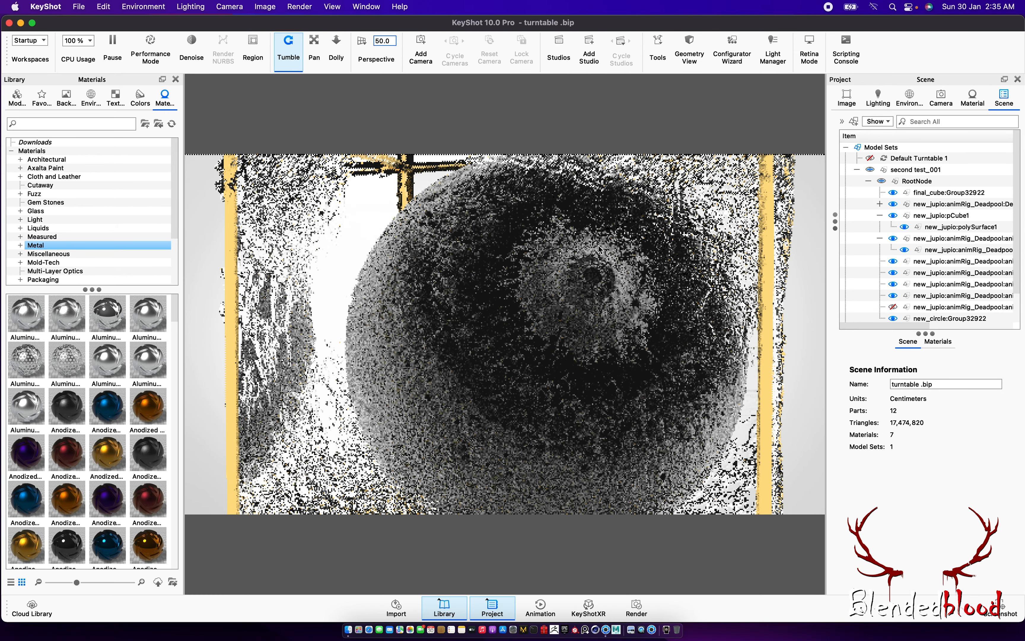
Hide the material library and project settings, and examine the planet and glass cube up close and from another angle
{"action": "left_click", "coordinate": [175, 79]}
{"action": "left_click", "coordinate": [1017, 79]}
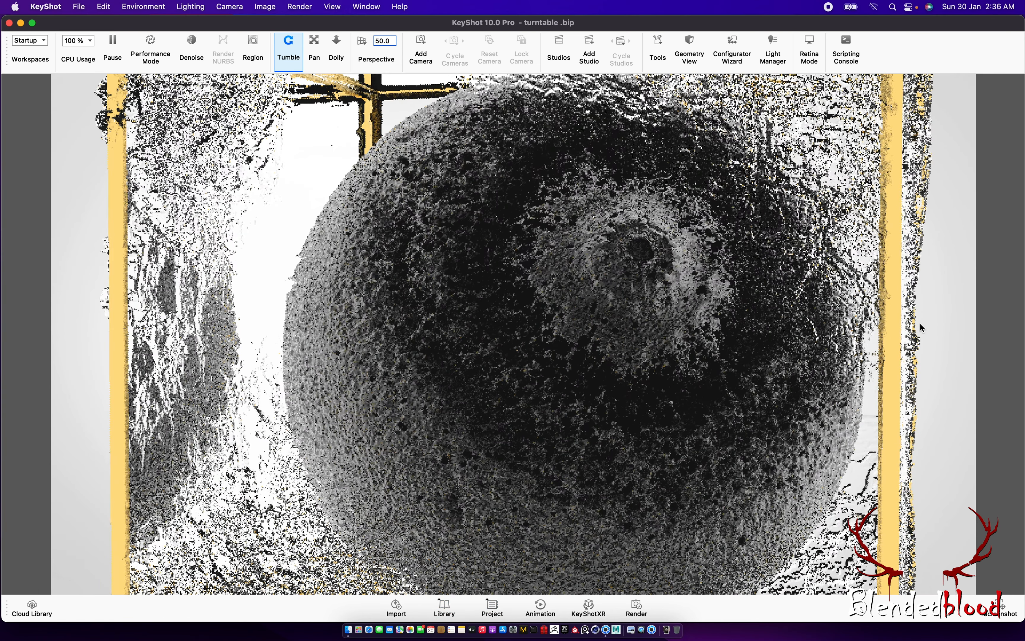
{"action": "scroll", "coordinate": [921, 324], "scroll_direction": "up", "scroll_amount": 5}
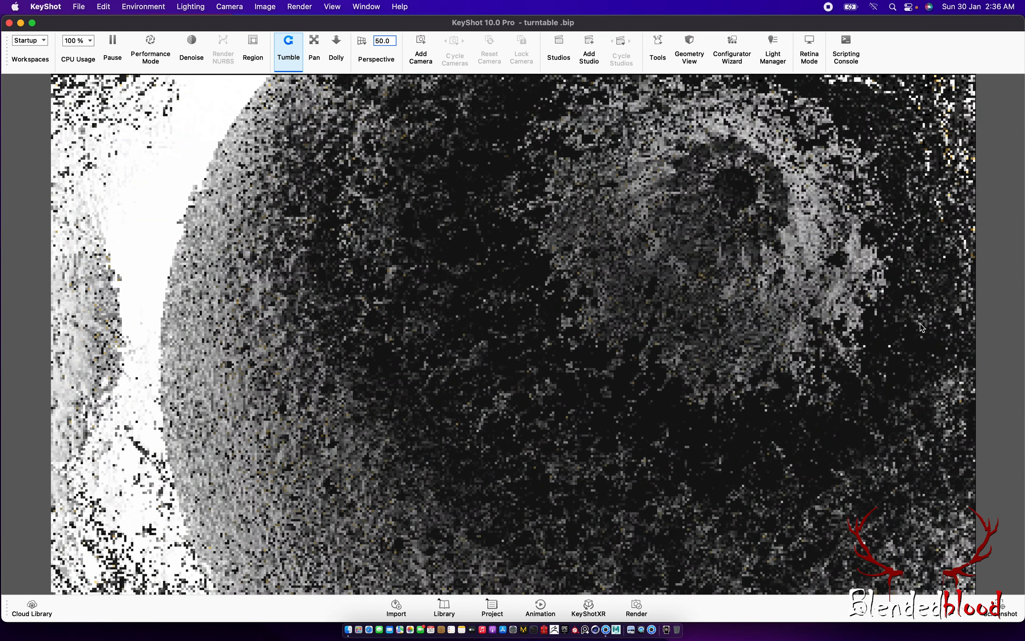
{"action": "scroll", "coordinate": [921, 324], "scroll_direction": "down", "scroll_amount": 6}
{"action": "scroll", "coordinate": [884, 343], "scroll_direction": "down", "scroll_amount": 3}
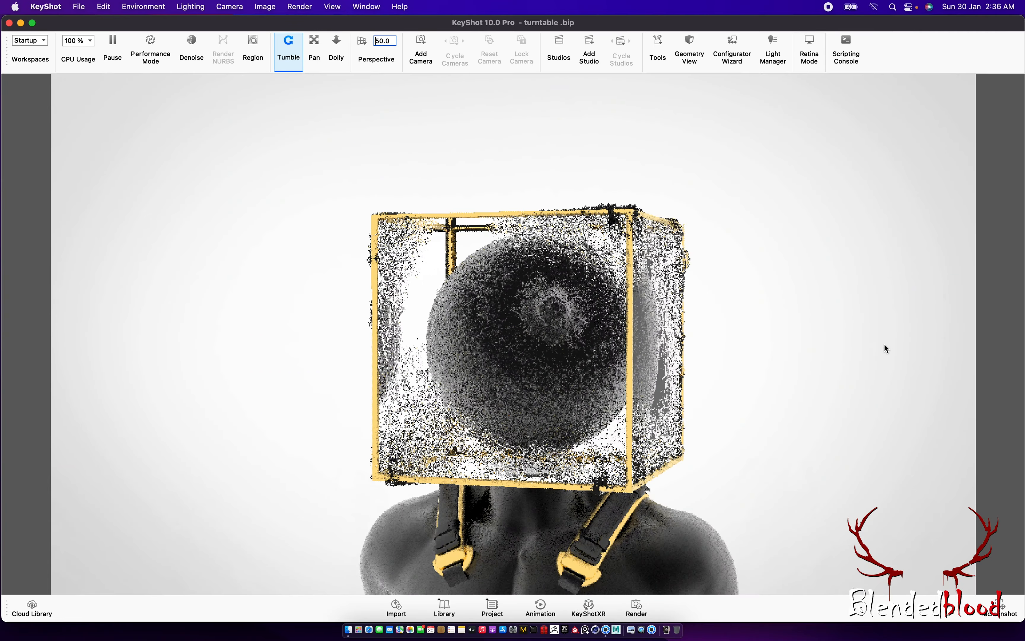
{"action": "left_click_drag", "start_coordinate": [884, 348], "coordinate": [769, 322]}
{"action": "scroll", "coordinate": [769, 323], "scroll_direction": "up", "scroll_amount": 5}
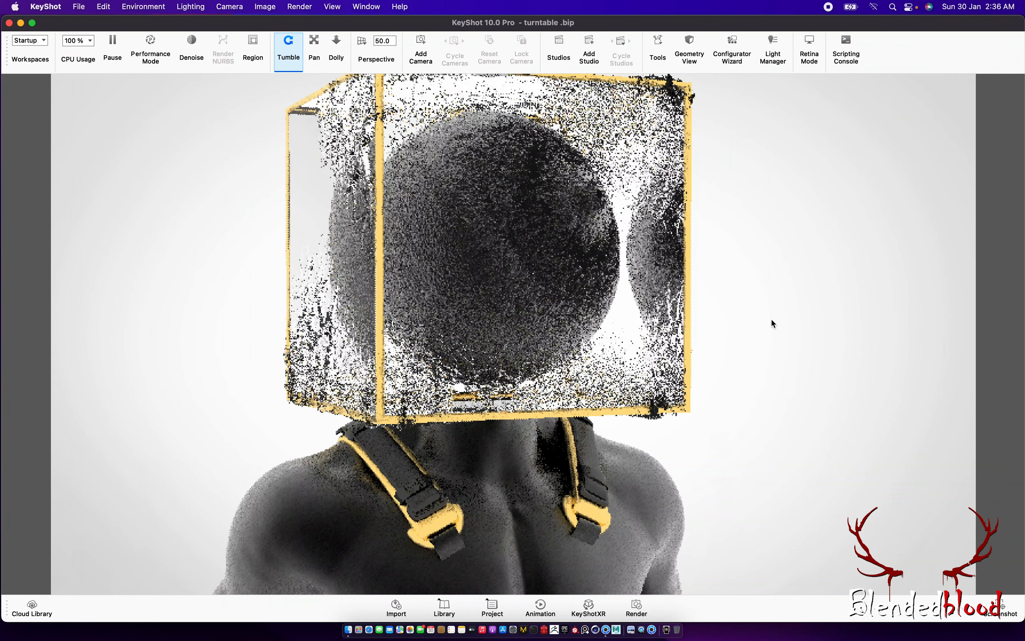
{"action": "left_click_drag", "start_coordinate": [771, 320], "coordinate": [772, 322]}
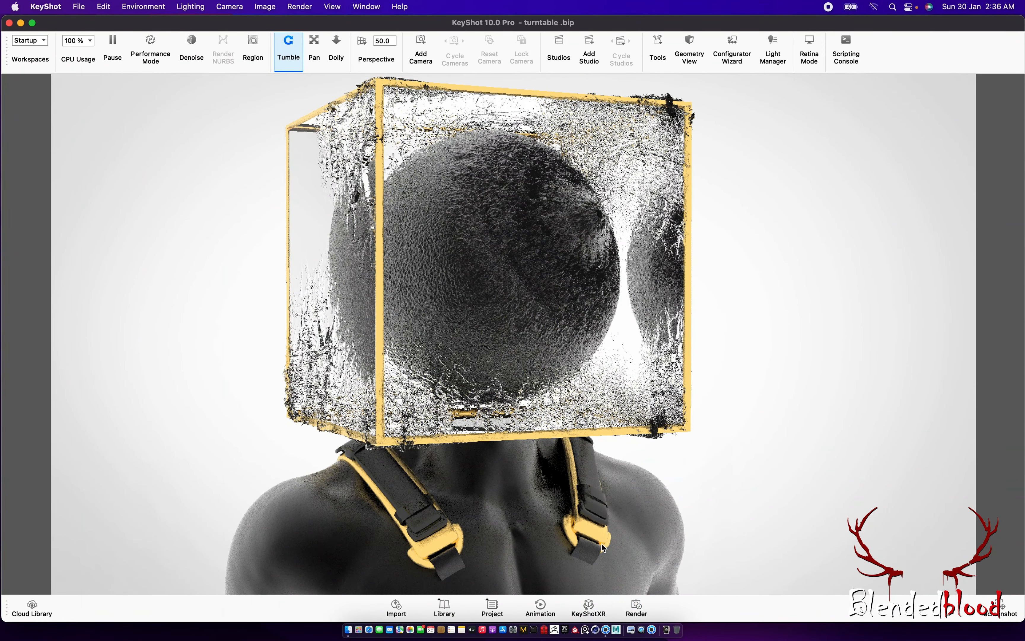
Show the scene tree, hide the final_cube part to view the bare planet inside the frame, and show the cube again
{"action": "left_click", "coordinate": [500, 613]}
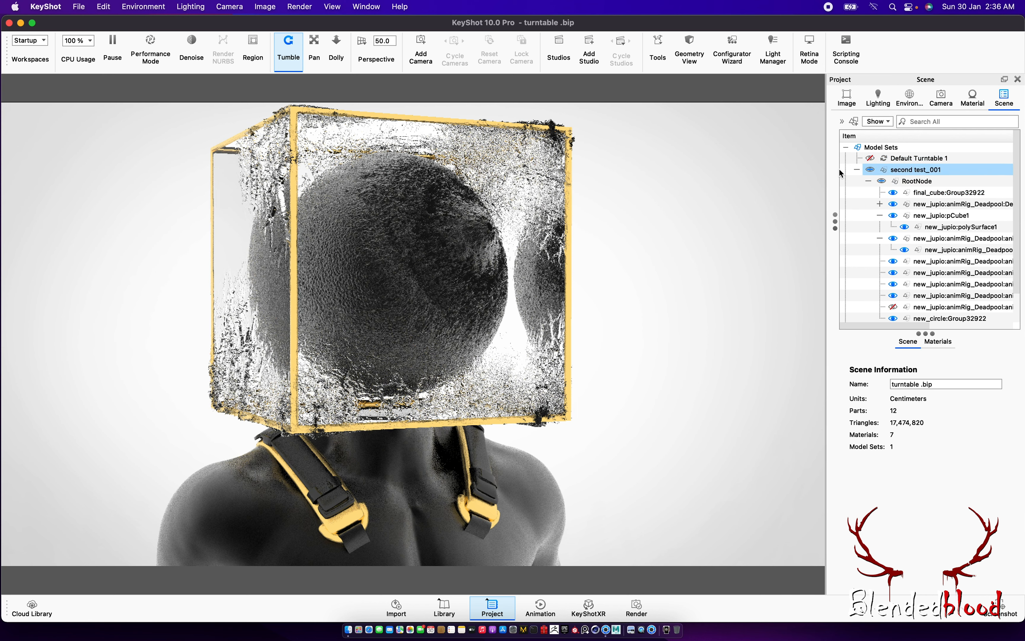
{"action": "left_click_drag", "start_coordinate": [533, 224], "coordinate": [525, 232]}
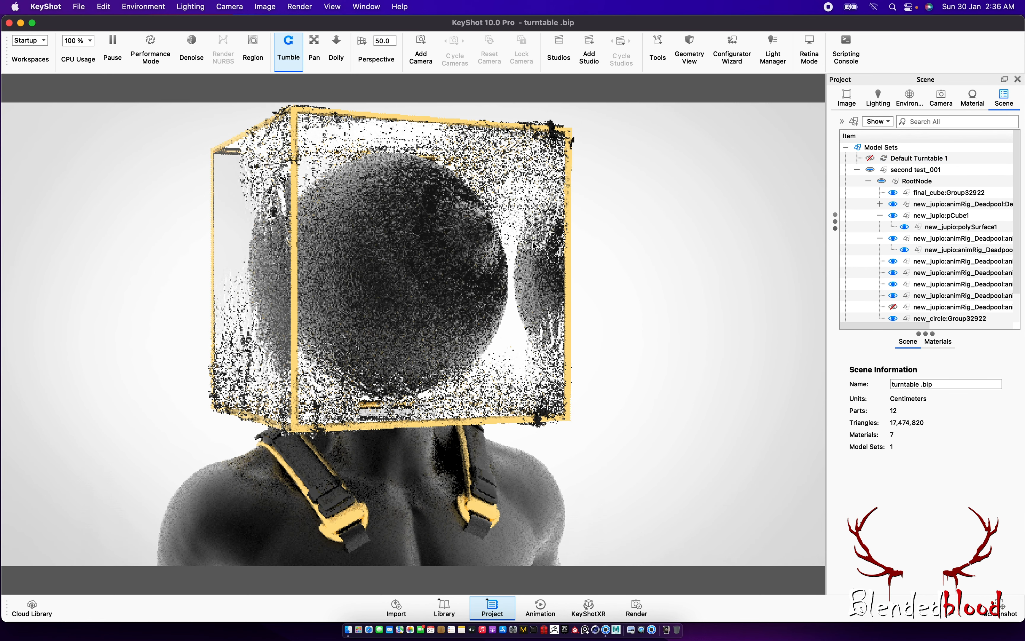
{"action": "left_click", "coordinate": [923, 190]}
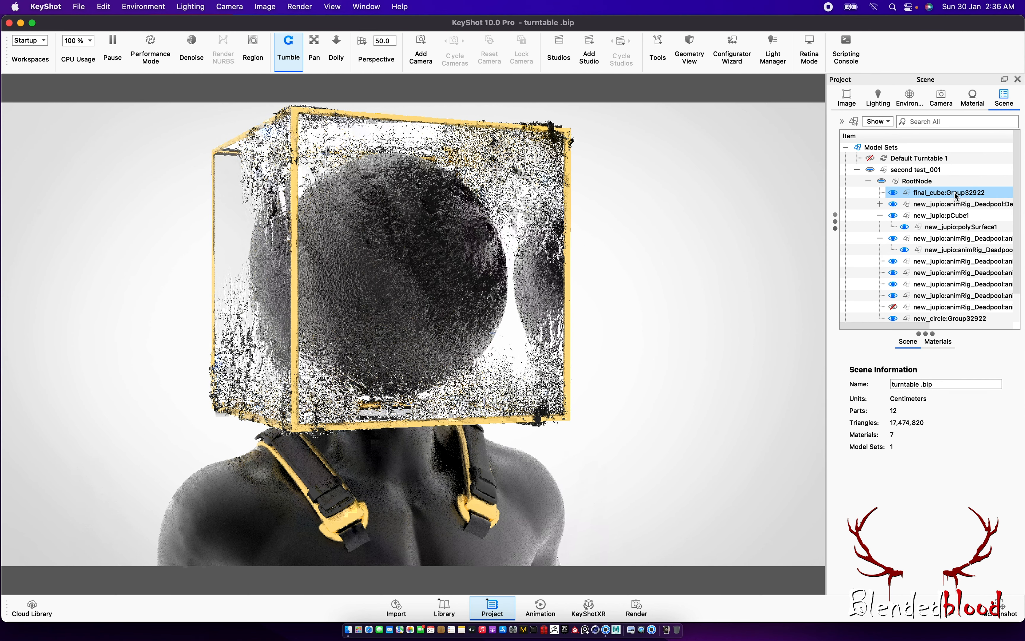
{"action": "left_click", "coordinate": [893, 194]}
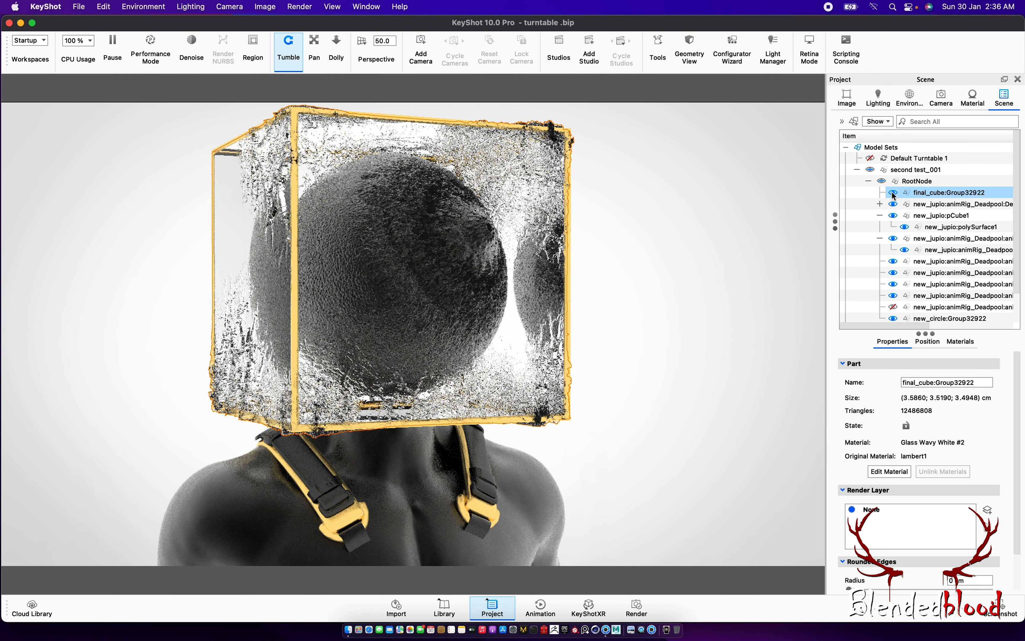
{"action": "left_click", "coordinate": [894, 194]}
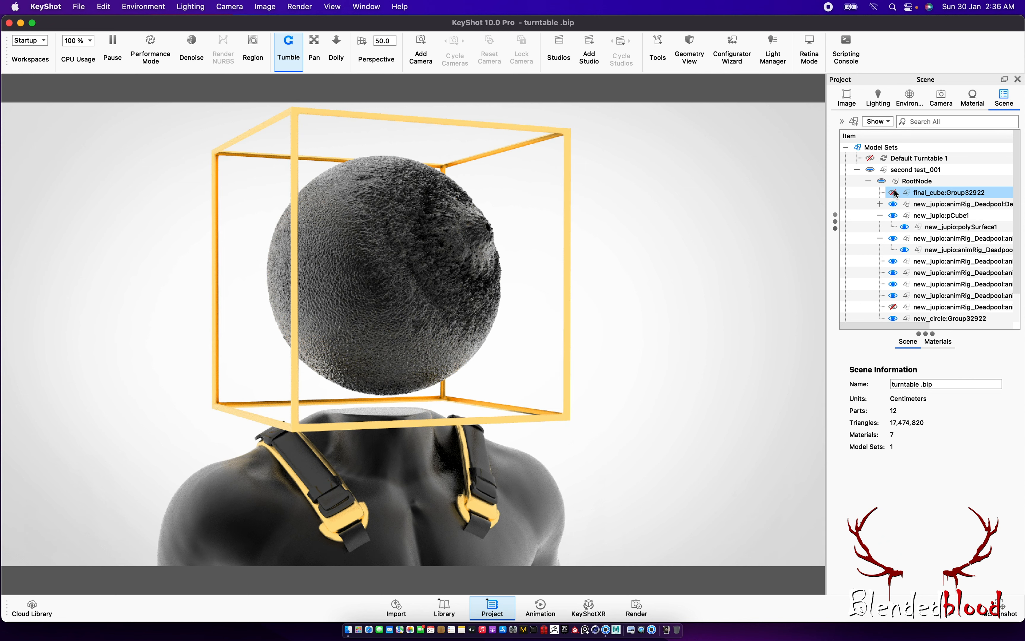
{"action": "left_click", "coordinate": [894, 193]}
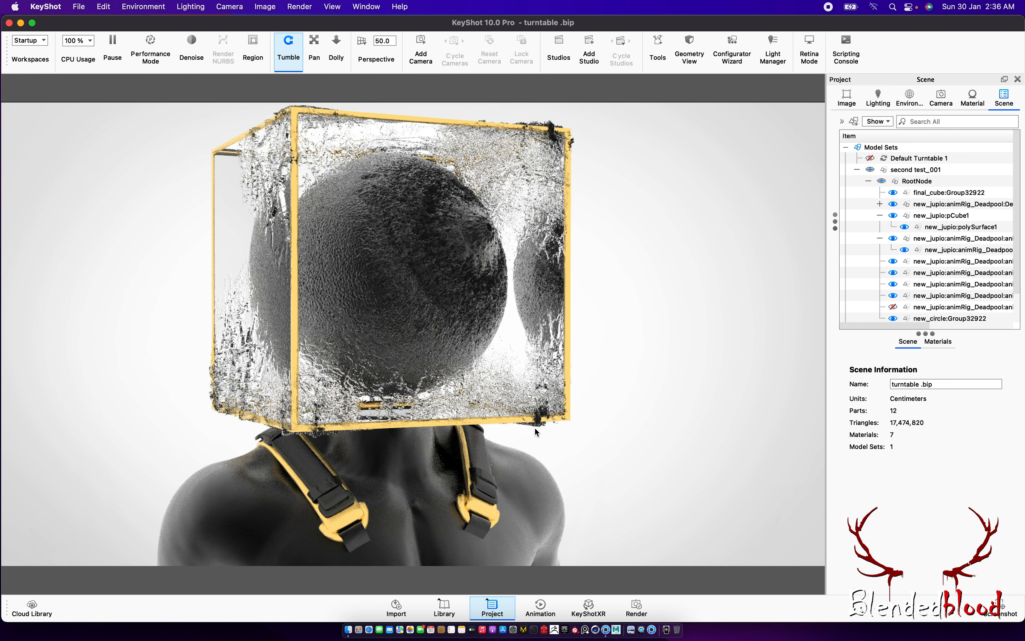
Apply the blue anodized metal from the material library to the final_cube part and inspect the cube from several angles
{"action": "left_click", "coordinate": [462, 610]}
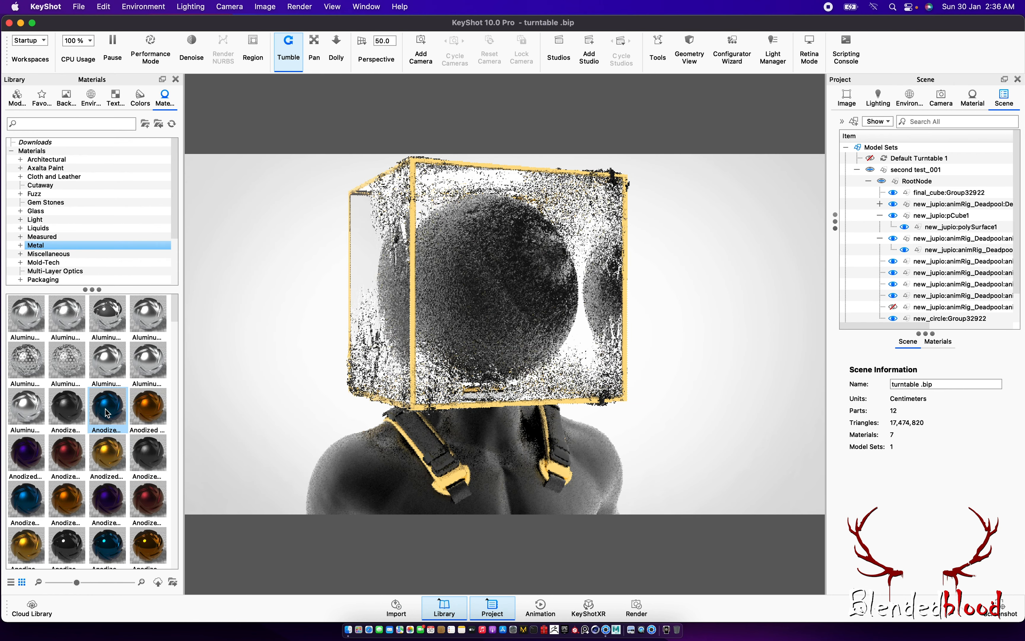
{"action": "left_click_drag", "start_coordinate": [107, 413], "coordinate": [938, 195]}
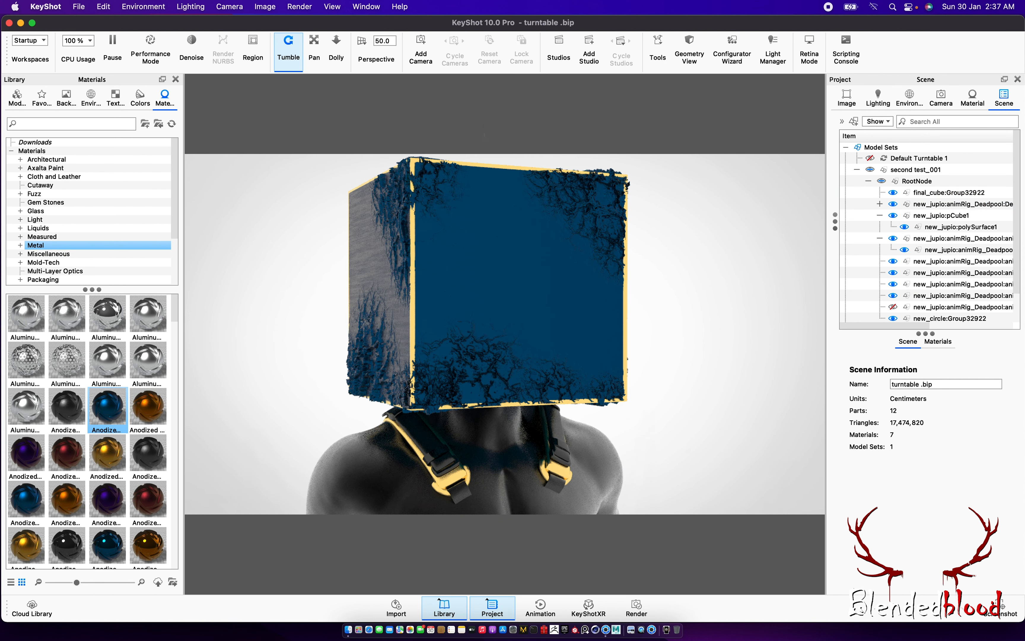
{"action": "left_click_drag", "start_coordinate": [664, 257], "coordinate": [805, 271]}
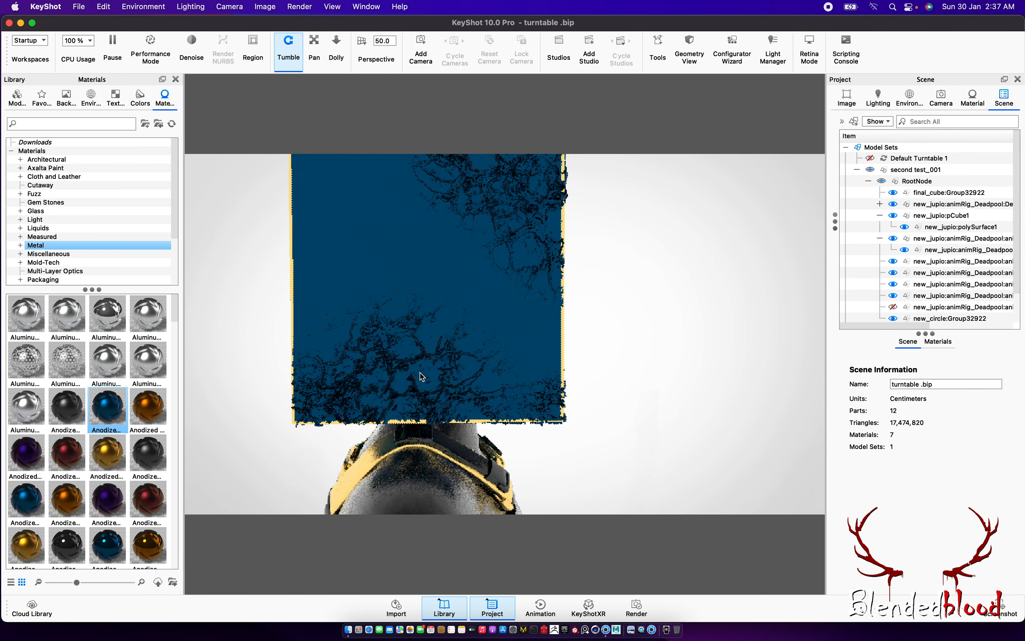
{"action": "left_click_drag", "start_coordinate": [728, 321], "coordinate": [629, 379]}
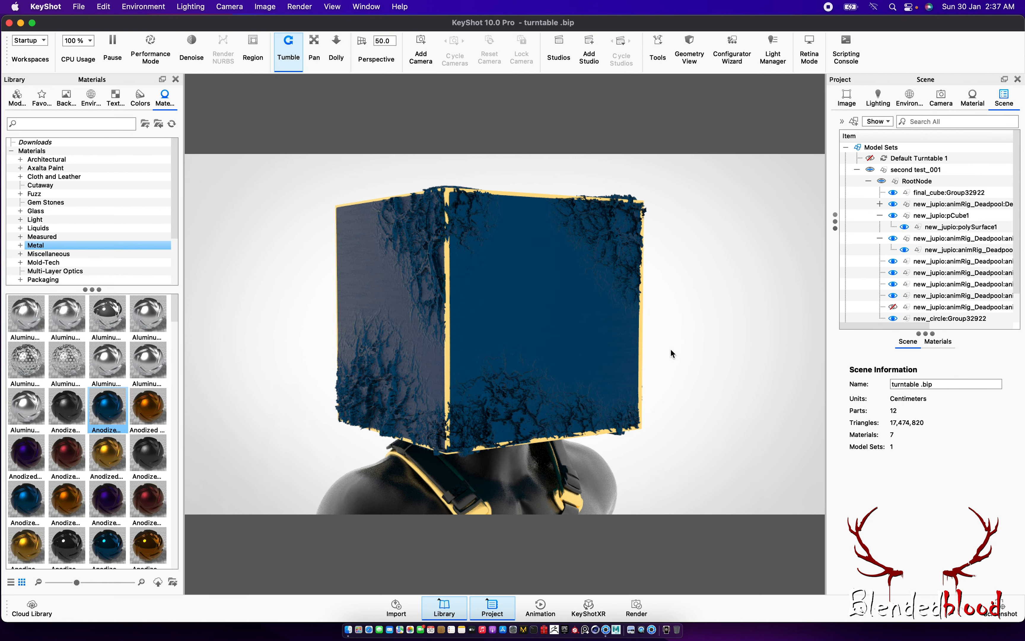
Undo the blue metal material on the cube and view the planet through the glass up close and from farther away
{"action": "key", "text": "super+z"}
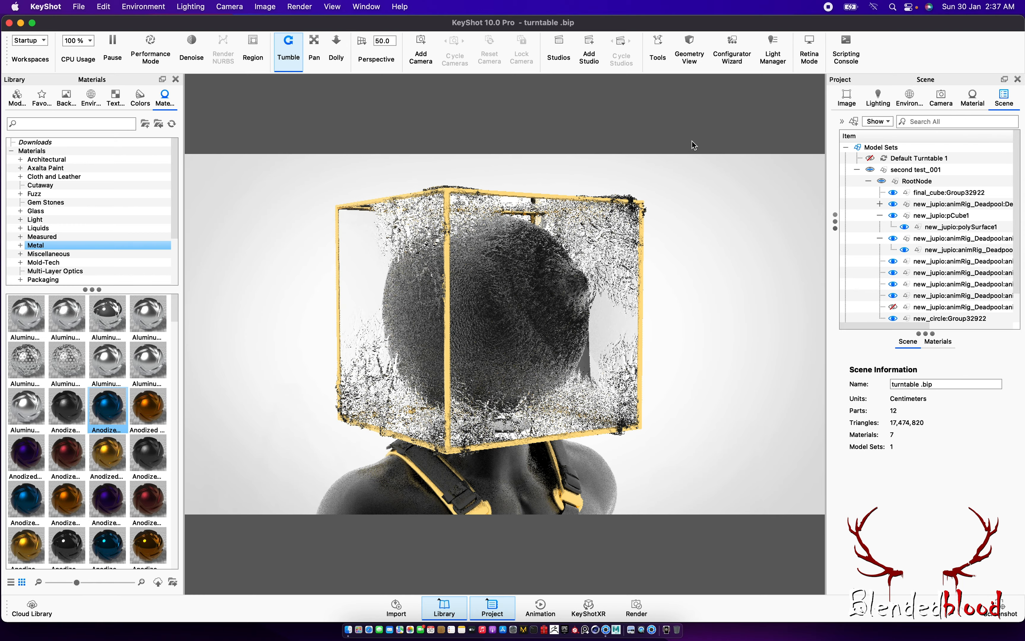
{"action": "mouse_move", "coordinate": [706, 345]}
{"action": "left_mouse_down"}
{"action": "mouse_move", "coordinate": [685, 331]}
{"action": "mouse_move", "coordinate": [703, 358]}
{"action": "mouse_move", "coordinate": [702, 345]}
{"action": "left_mouse_up"}
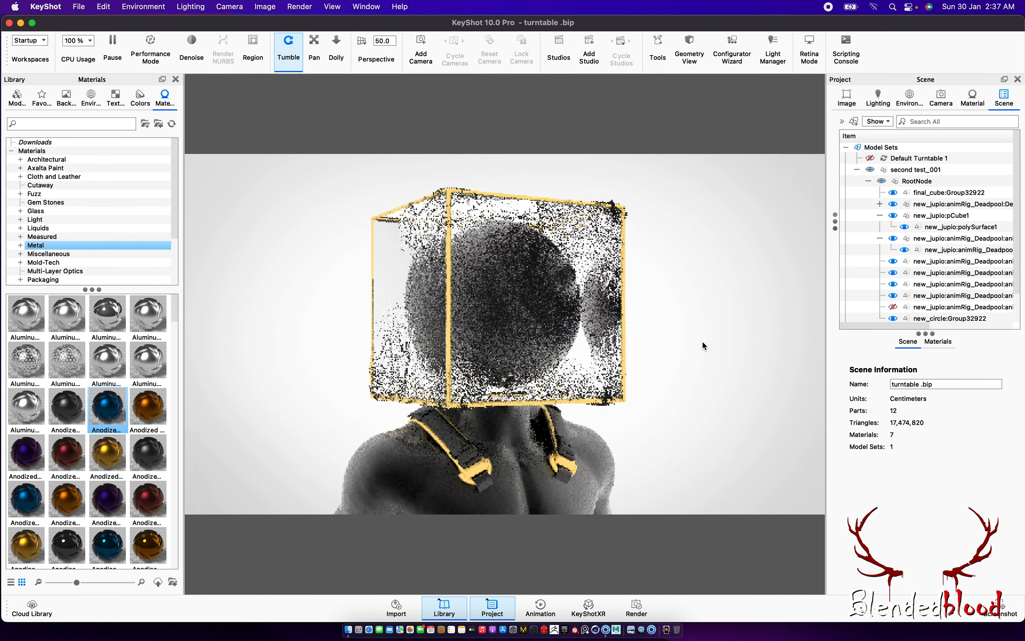
{"action": "scroll", "coordinate": [703, 346], "scroll_direction": "up", "scroll_amount": 10}
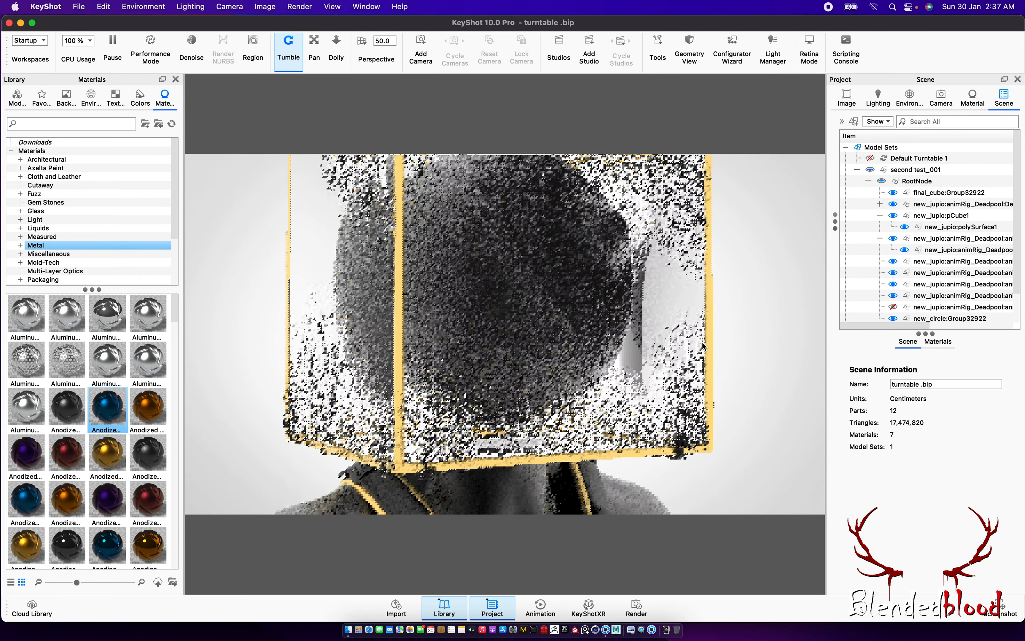
{"action": "scroll", "coordinate": [703, 346], "scroll_direction": "up", "scroll_amount": 3}
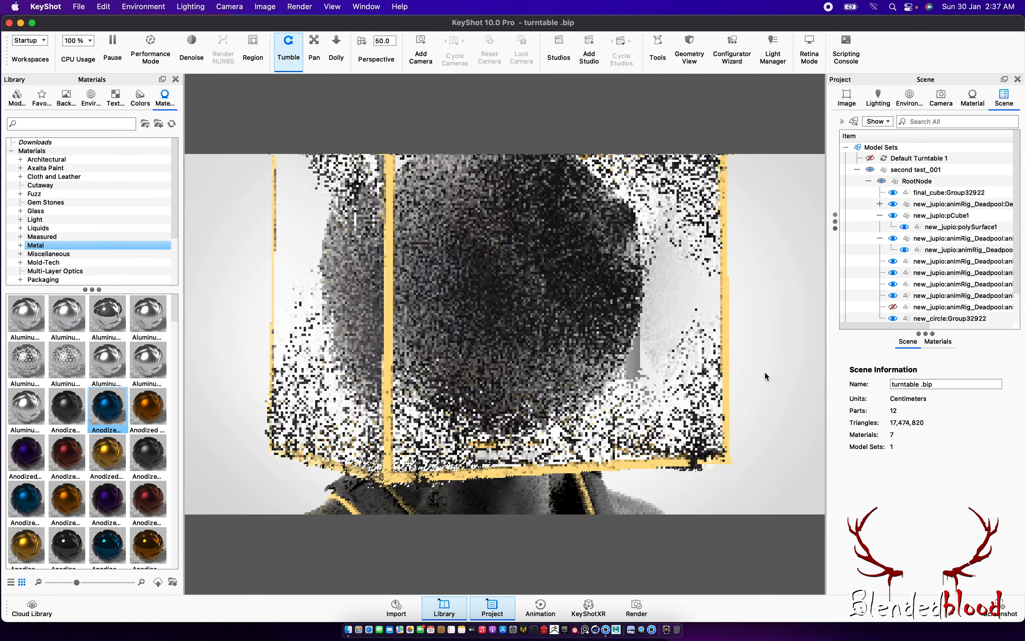
{"action": "scroll", "coordinate": [765, 373], "scroll_direction": "down", "scroll_amount": 10}
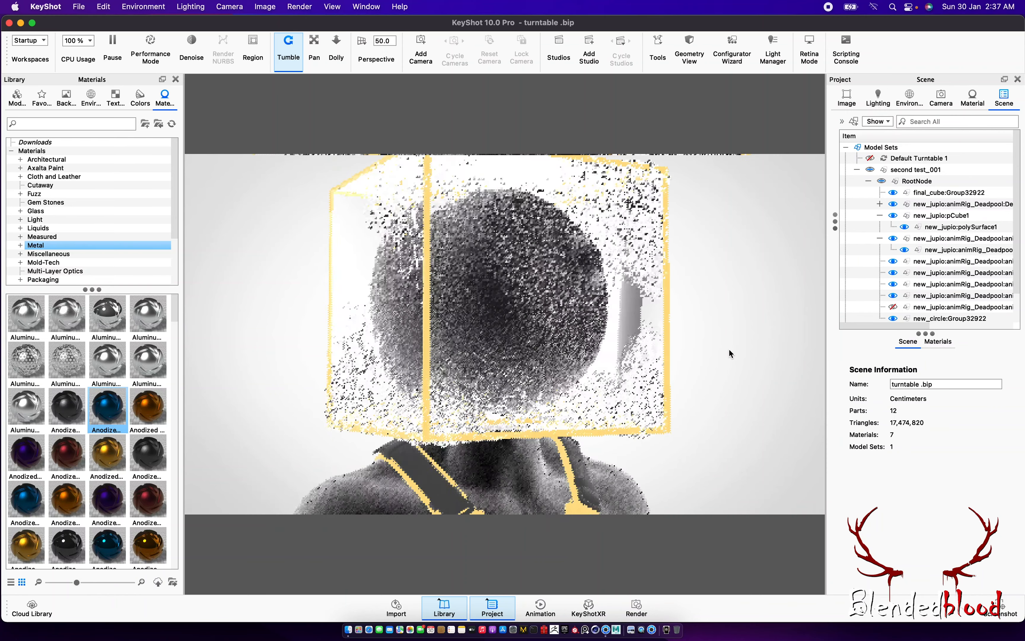
{"action": "middle_click_drag", "start_coordinate": [729, 349], "coordinate": [730, 355]}
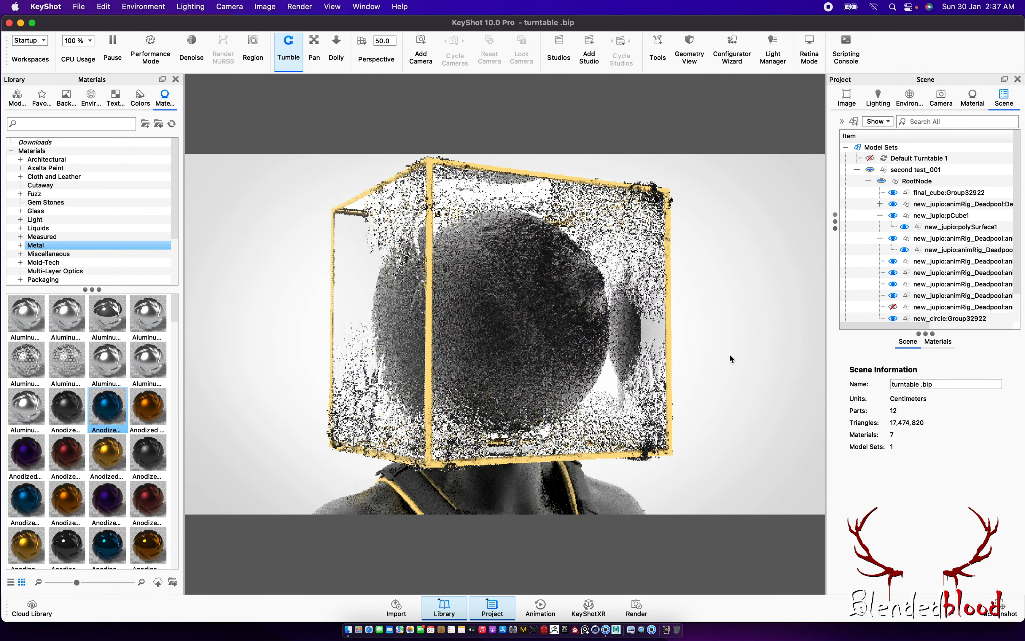